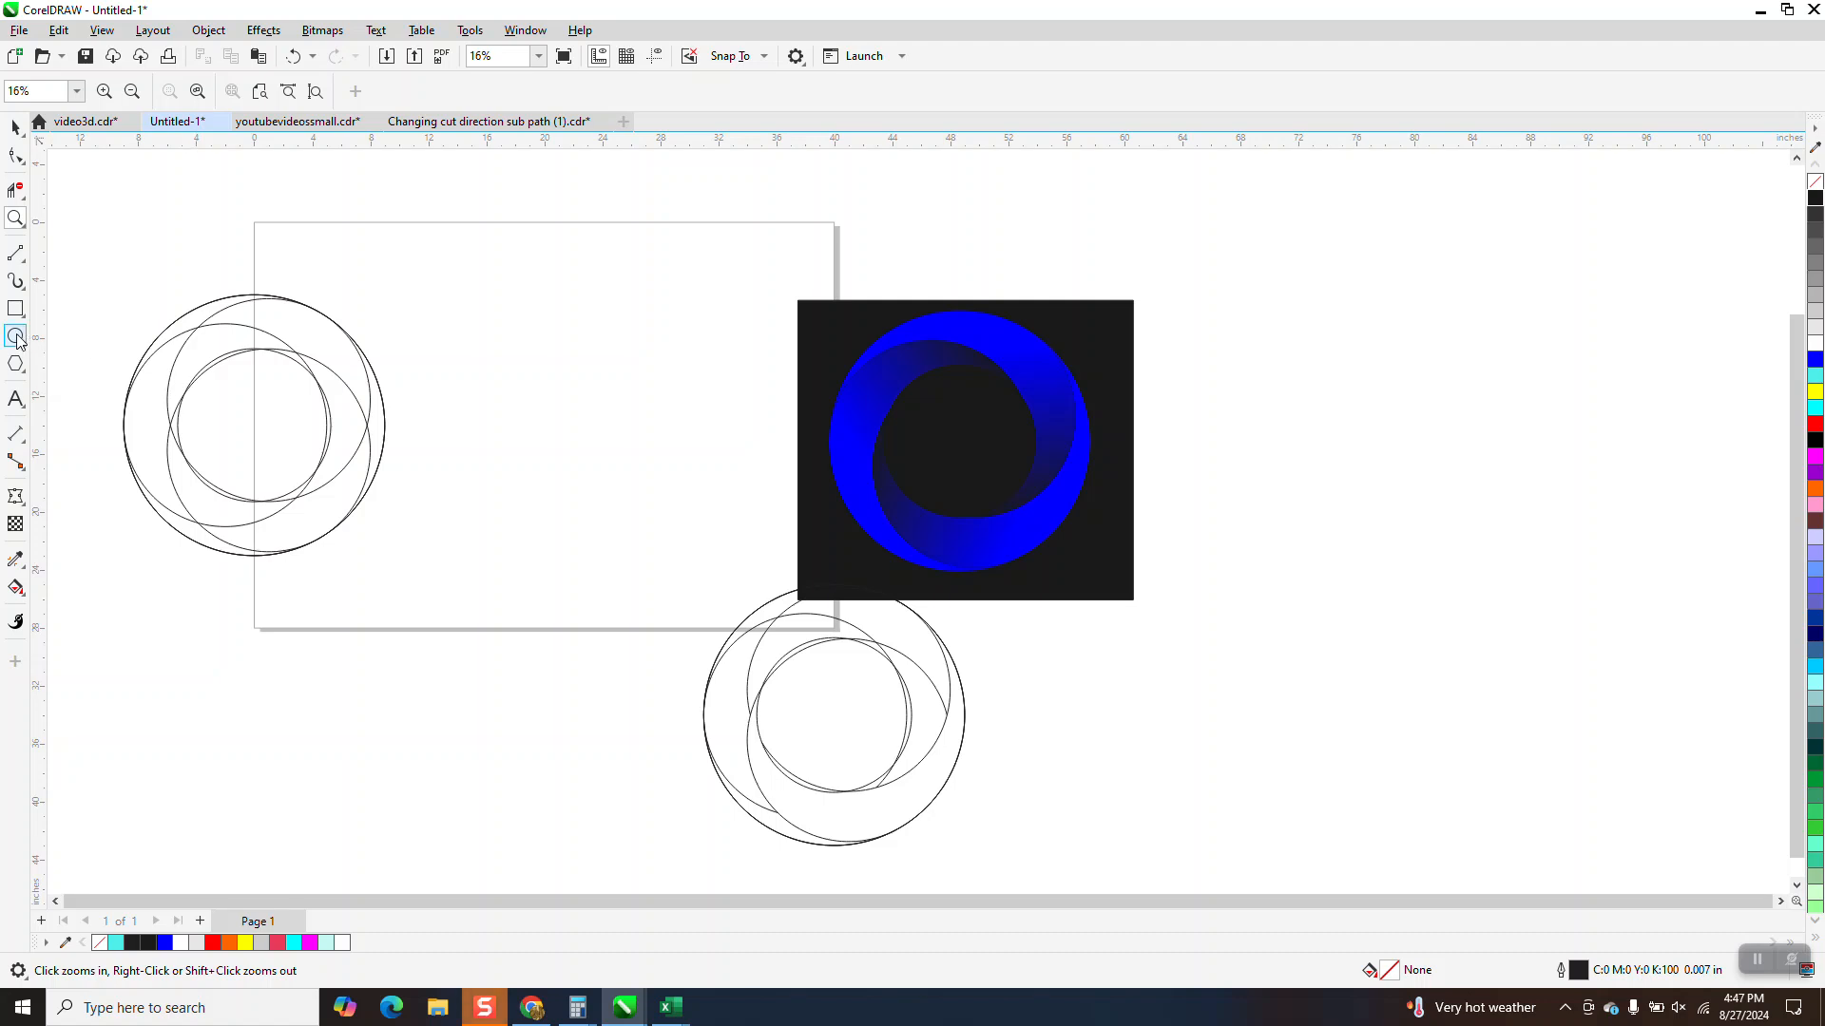
# Step: Draw a circle about 15 inches in diameter inside the page
pyautogui.moveTo(726, 305)
pyautogui.mouseDown()
pyautogui.moveTo(619, 390)
pyautogui.moveTo(499, 531)
pyautogui.mouseUp()
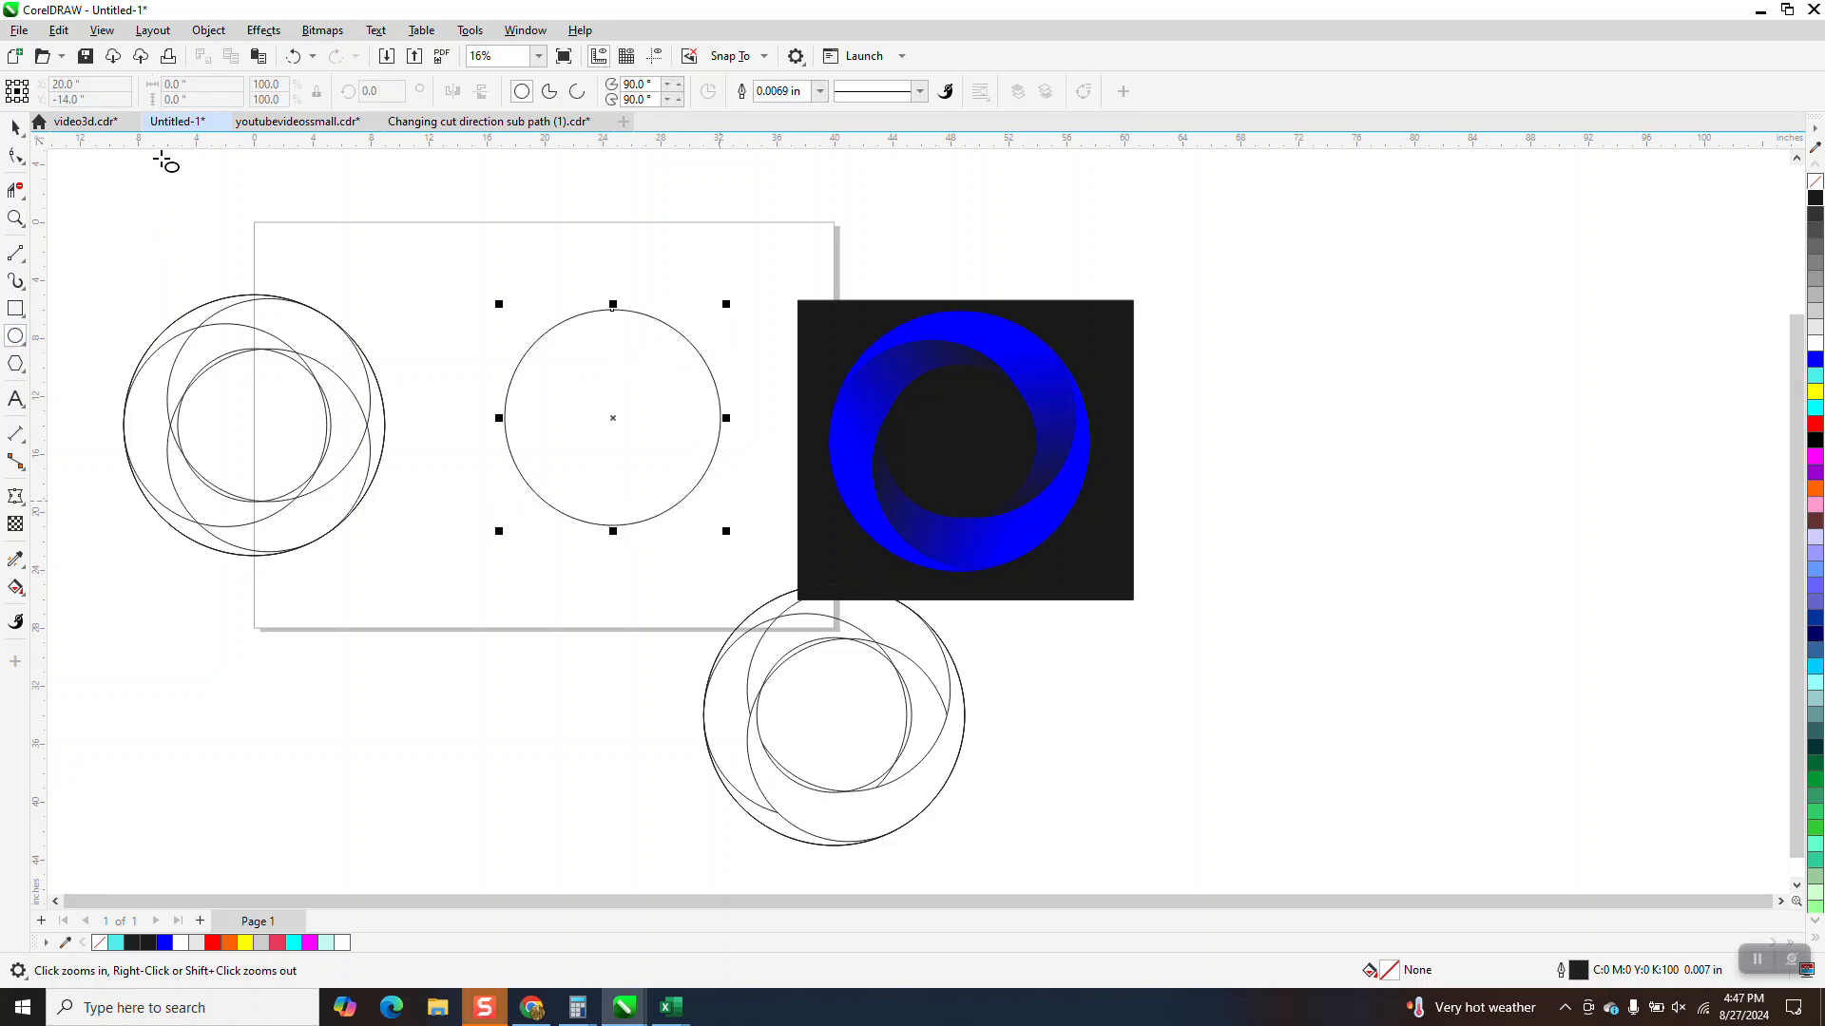
pyautogui.click(190, 84)
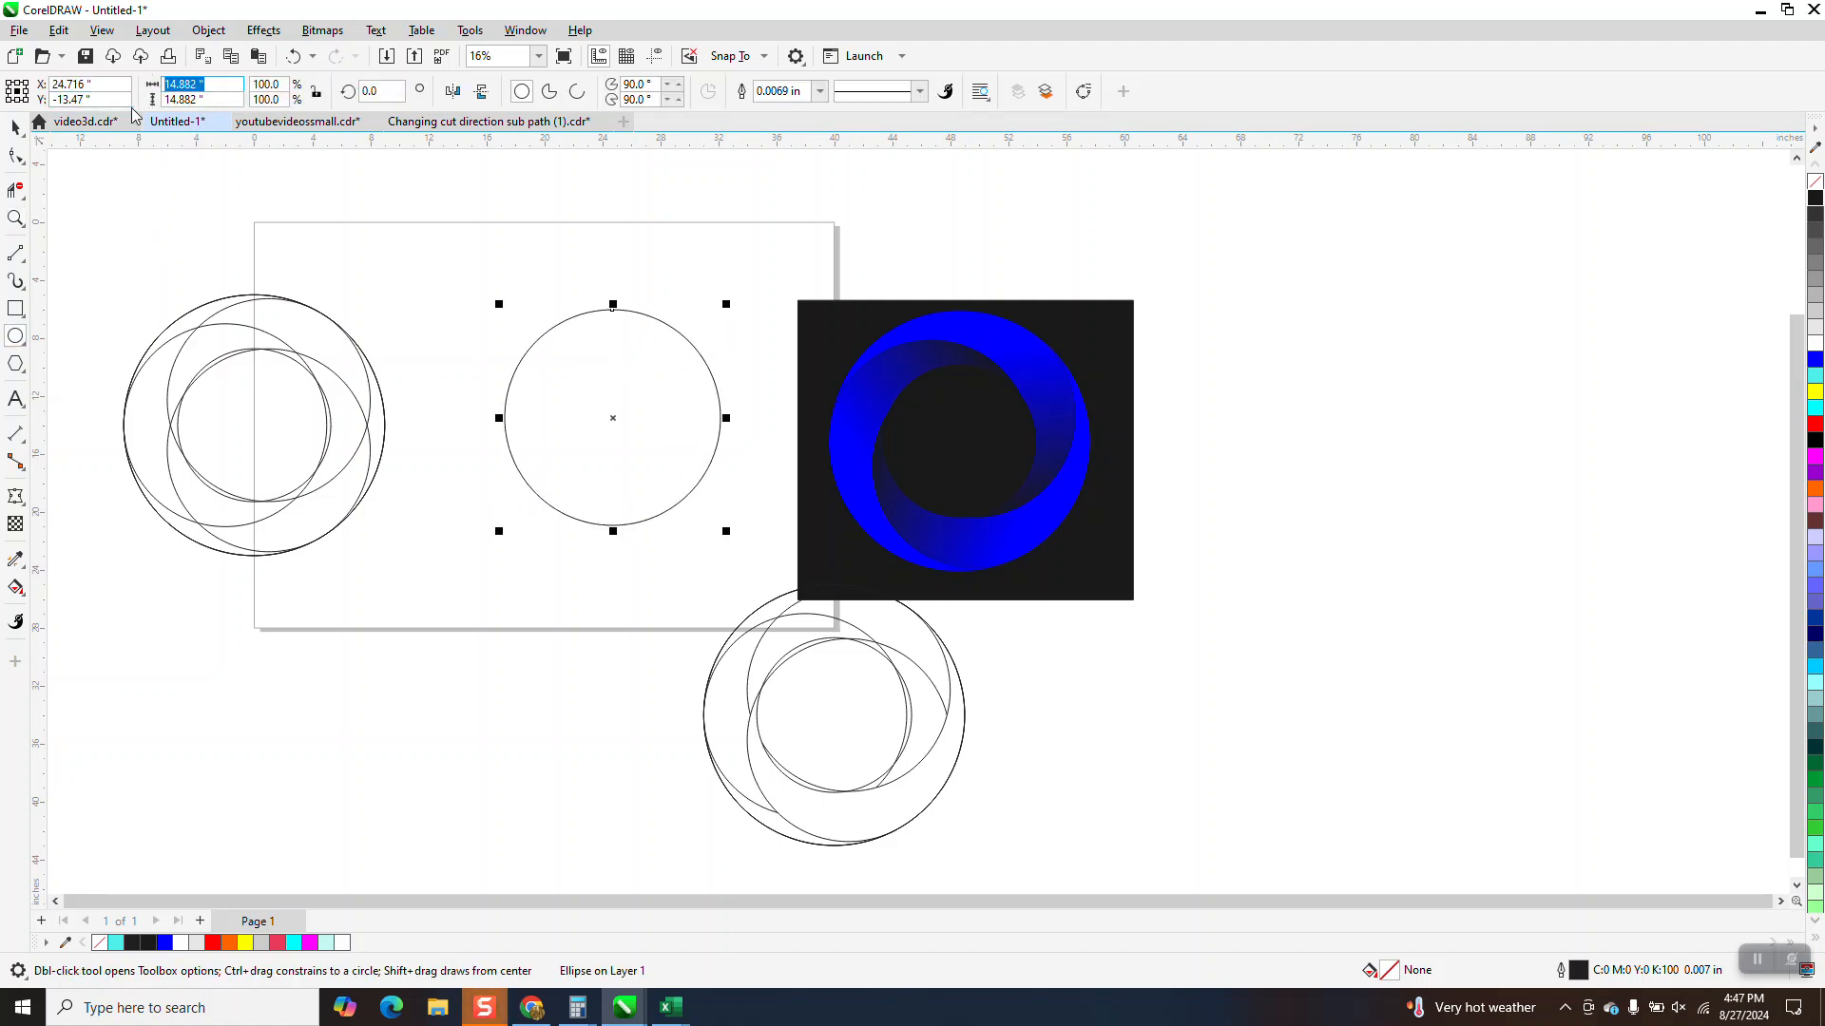
pyautogui.write('18')
pyautogui.press('Return')
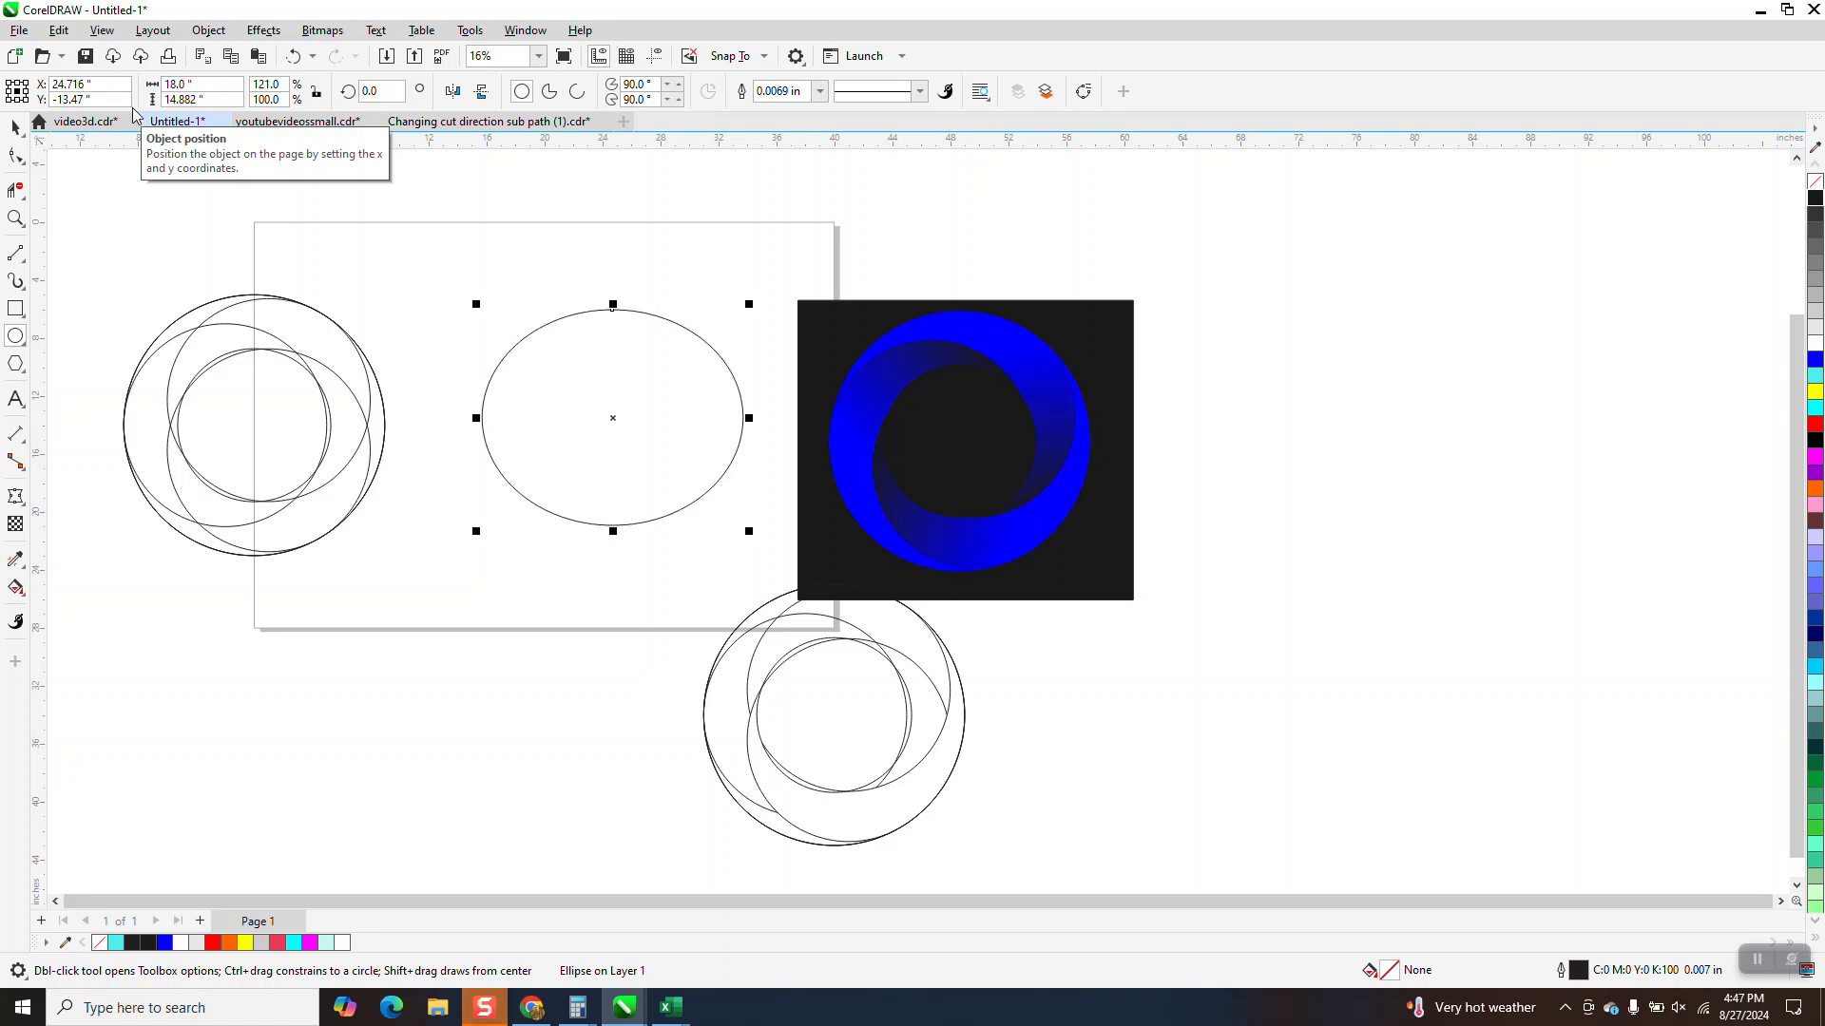
pyautogui.click(295, 56)
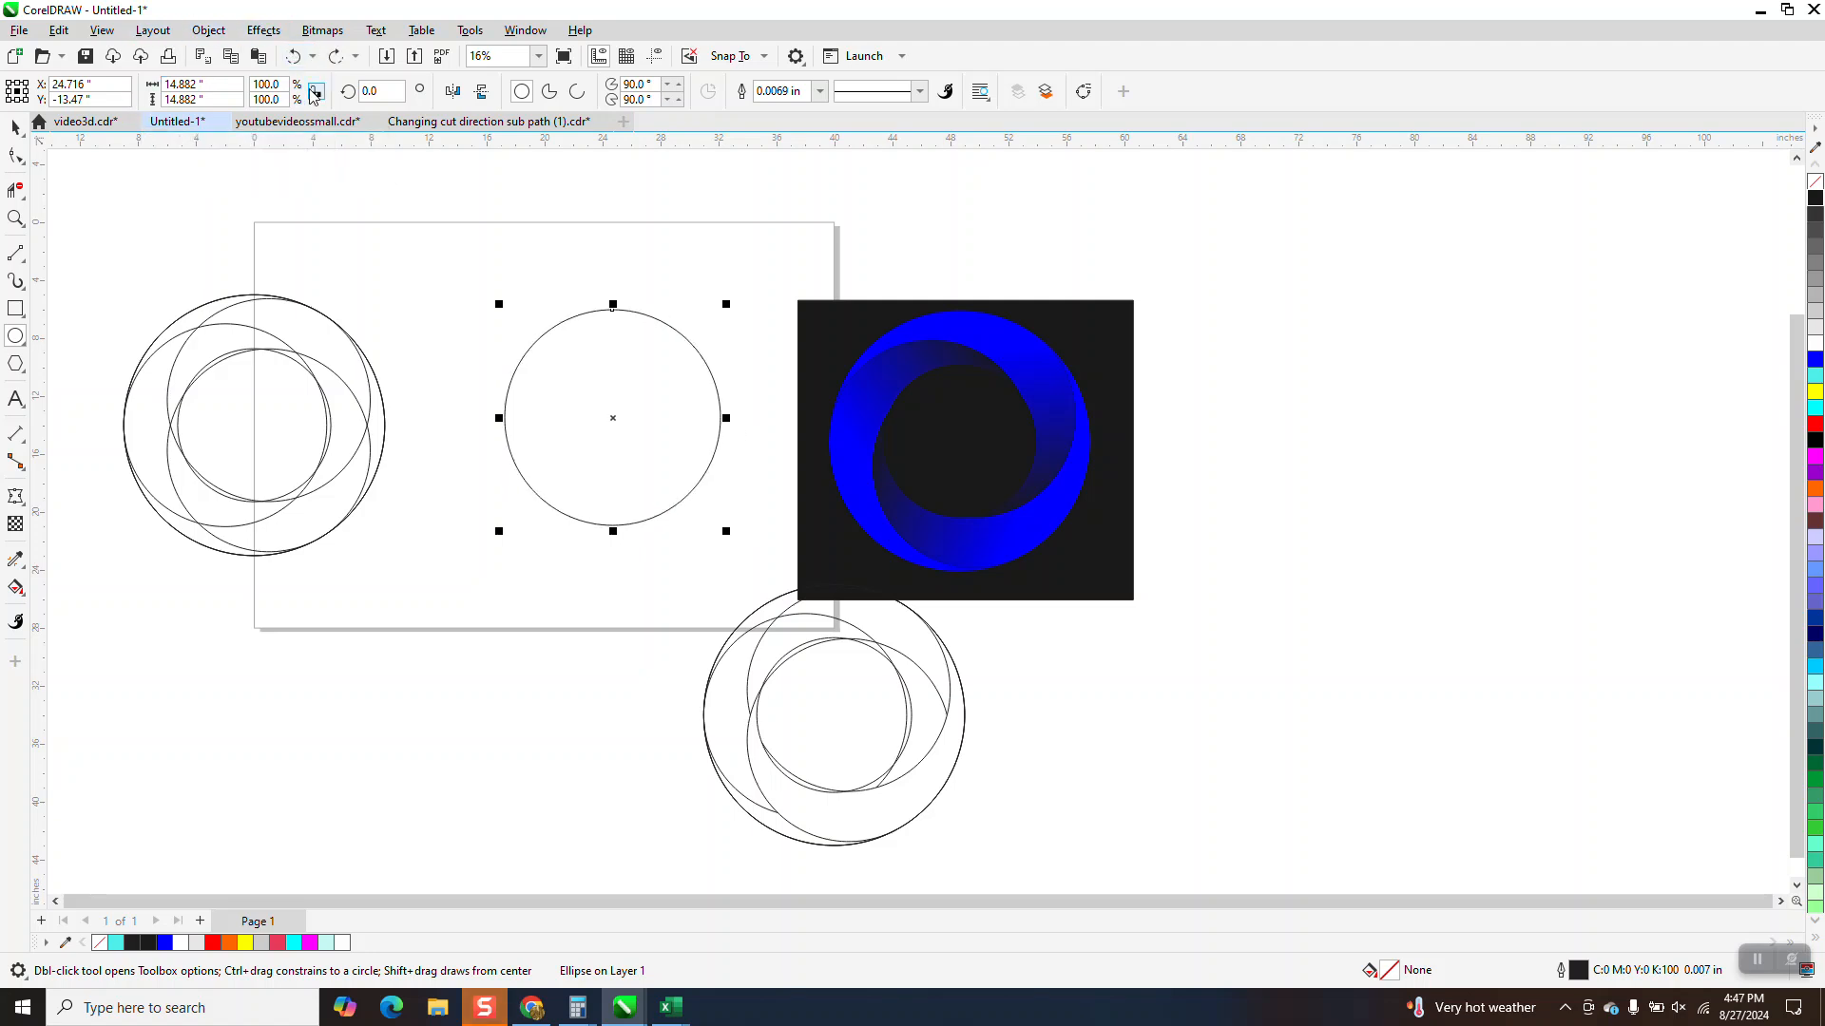
# Step: Set the circle's width to 18 inches with the proportions locked and centre it on the page
pyautogui.click(190, 84)
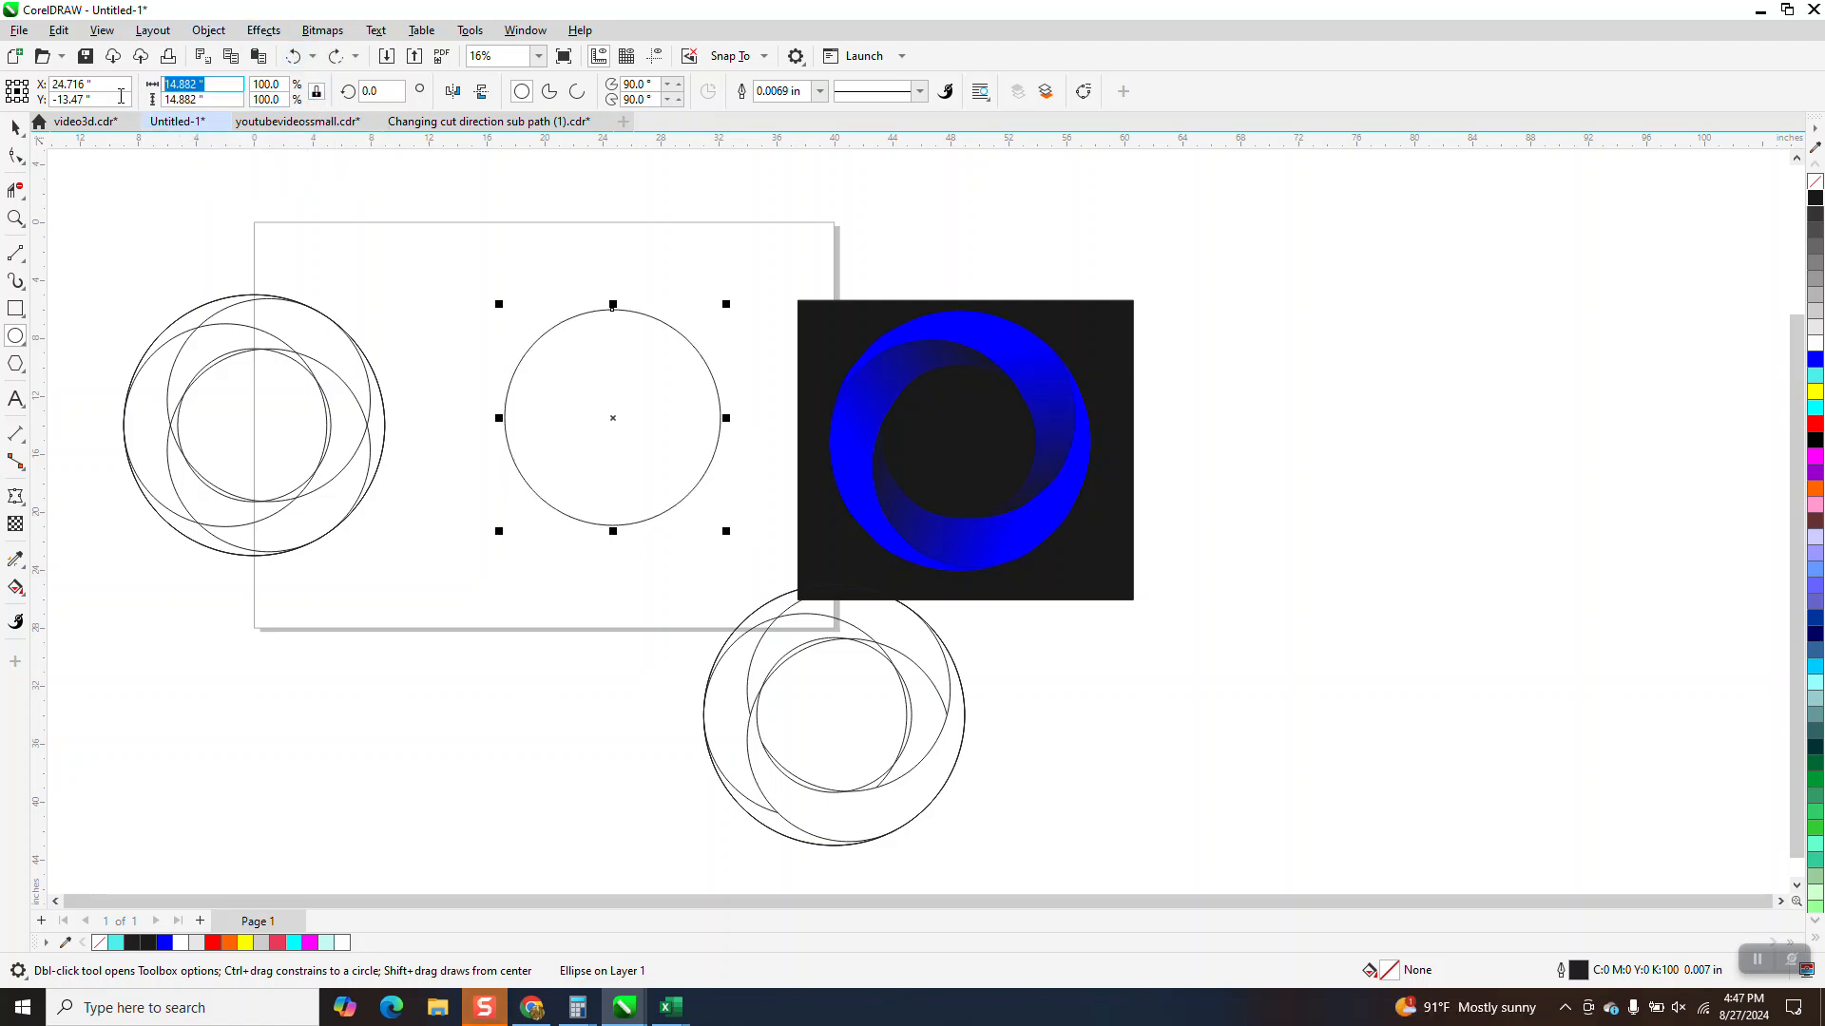
pyautogui.write('18')
pyautogui.press('Return')
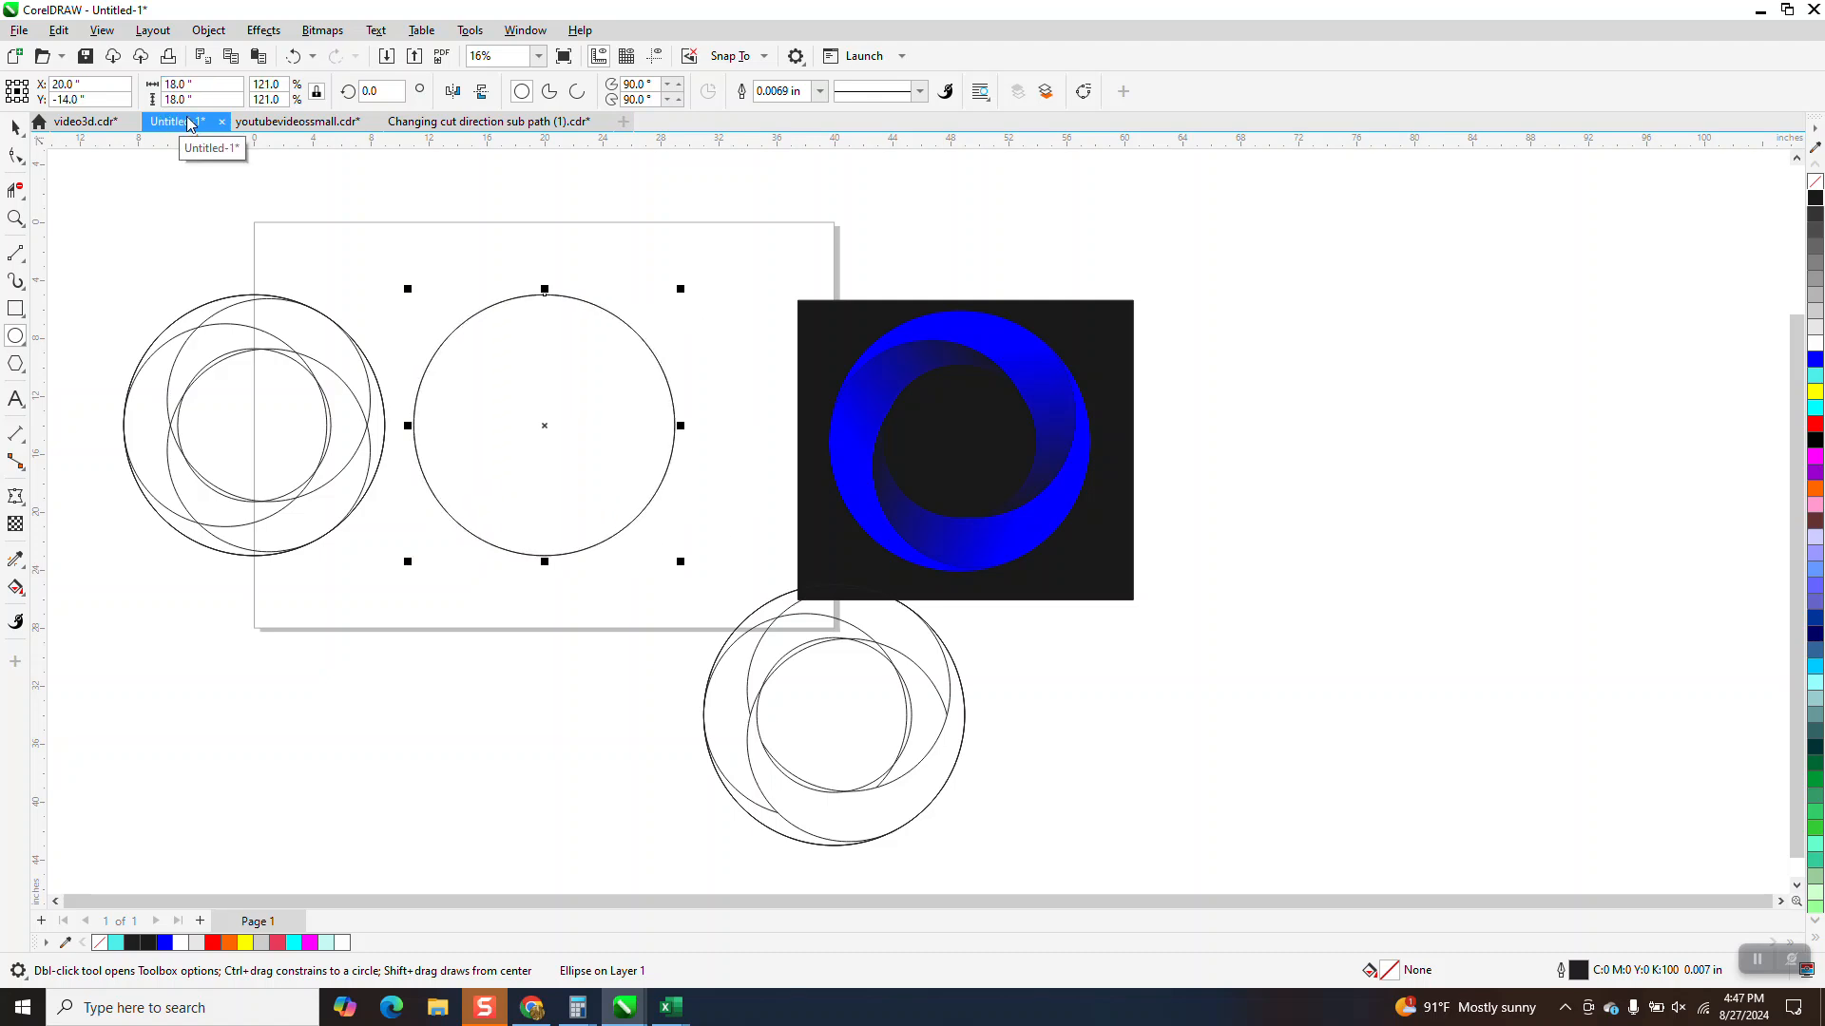
# Step: Make a 14-inch copy of the circle and align its left edge with the 18-inch circle
pyautogui.write('14')
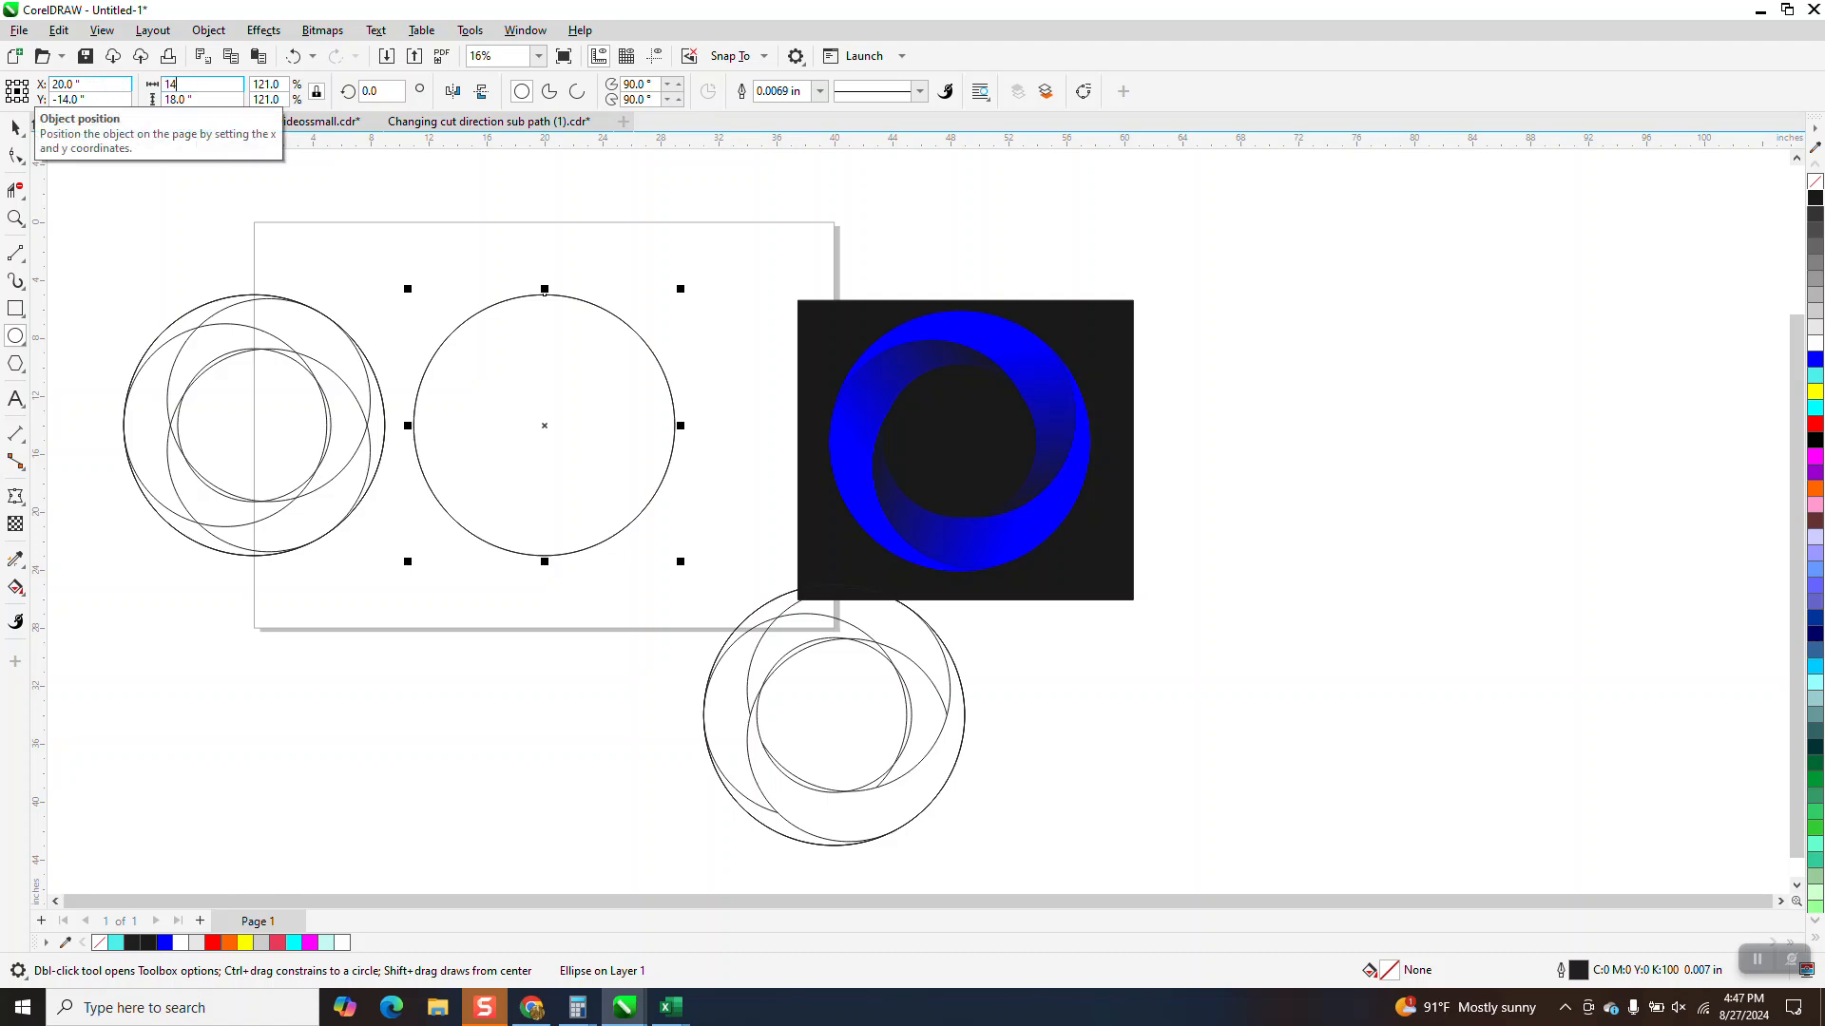
pyautogui.press('Return')
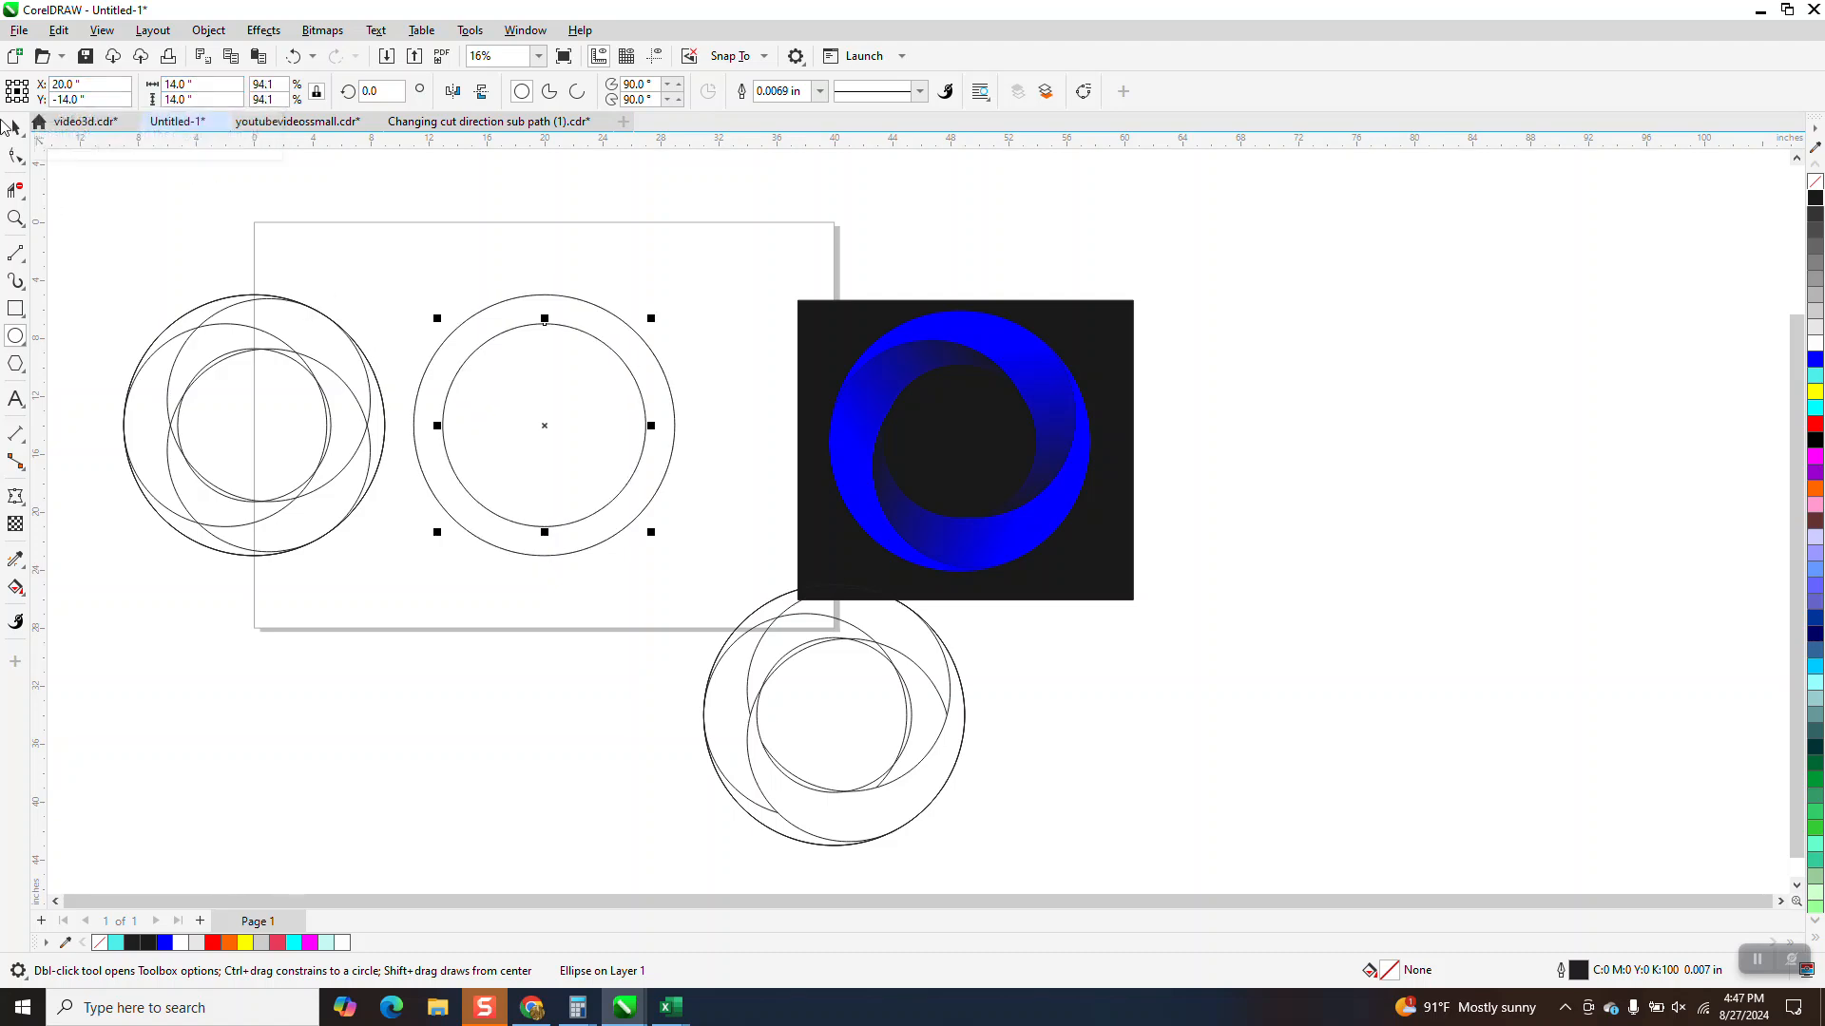
pyautogui.moveTo(397, 281); pyautogui.dragTo(734, 585)
pyautogui.press('l')
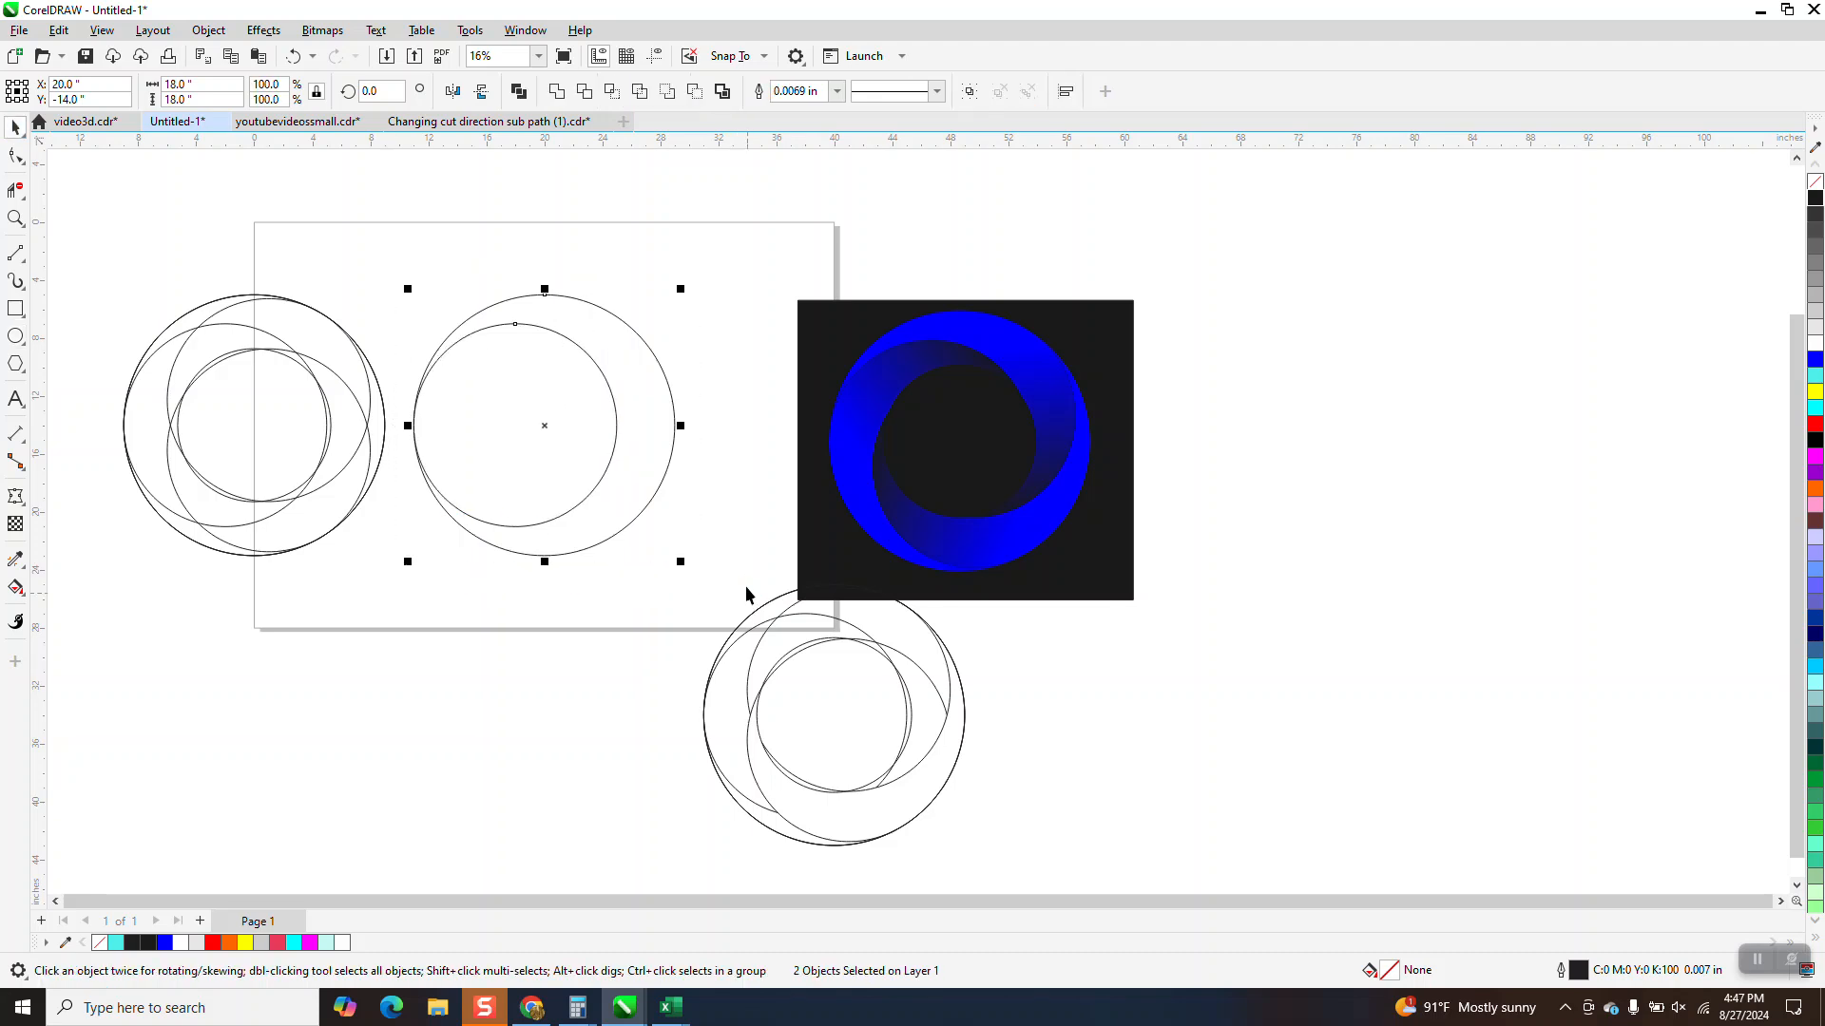
# Step: Group the two circles and make two copies of the group, each rotated a further 120 degrees
pyautogui.moveTo(392, 236); pyautogui.dragTo(720, 594)
pyautogui.hotkey('ctrl', 'g')
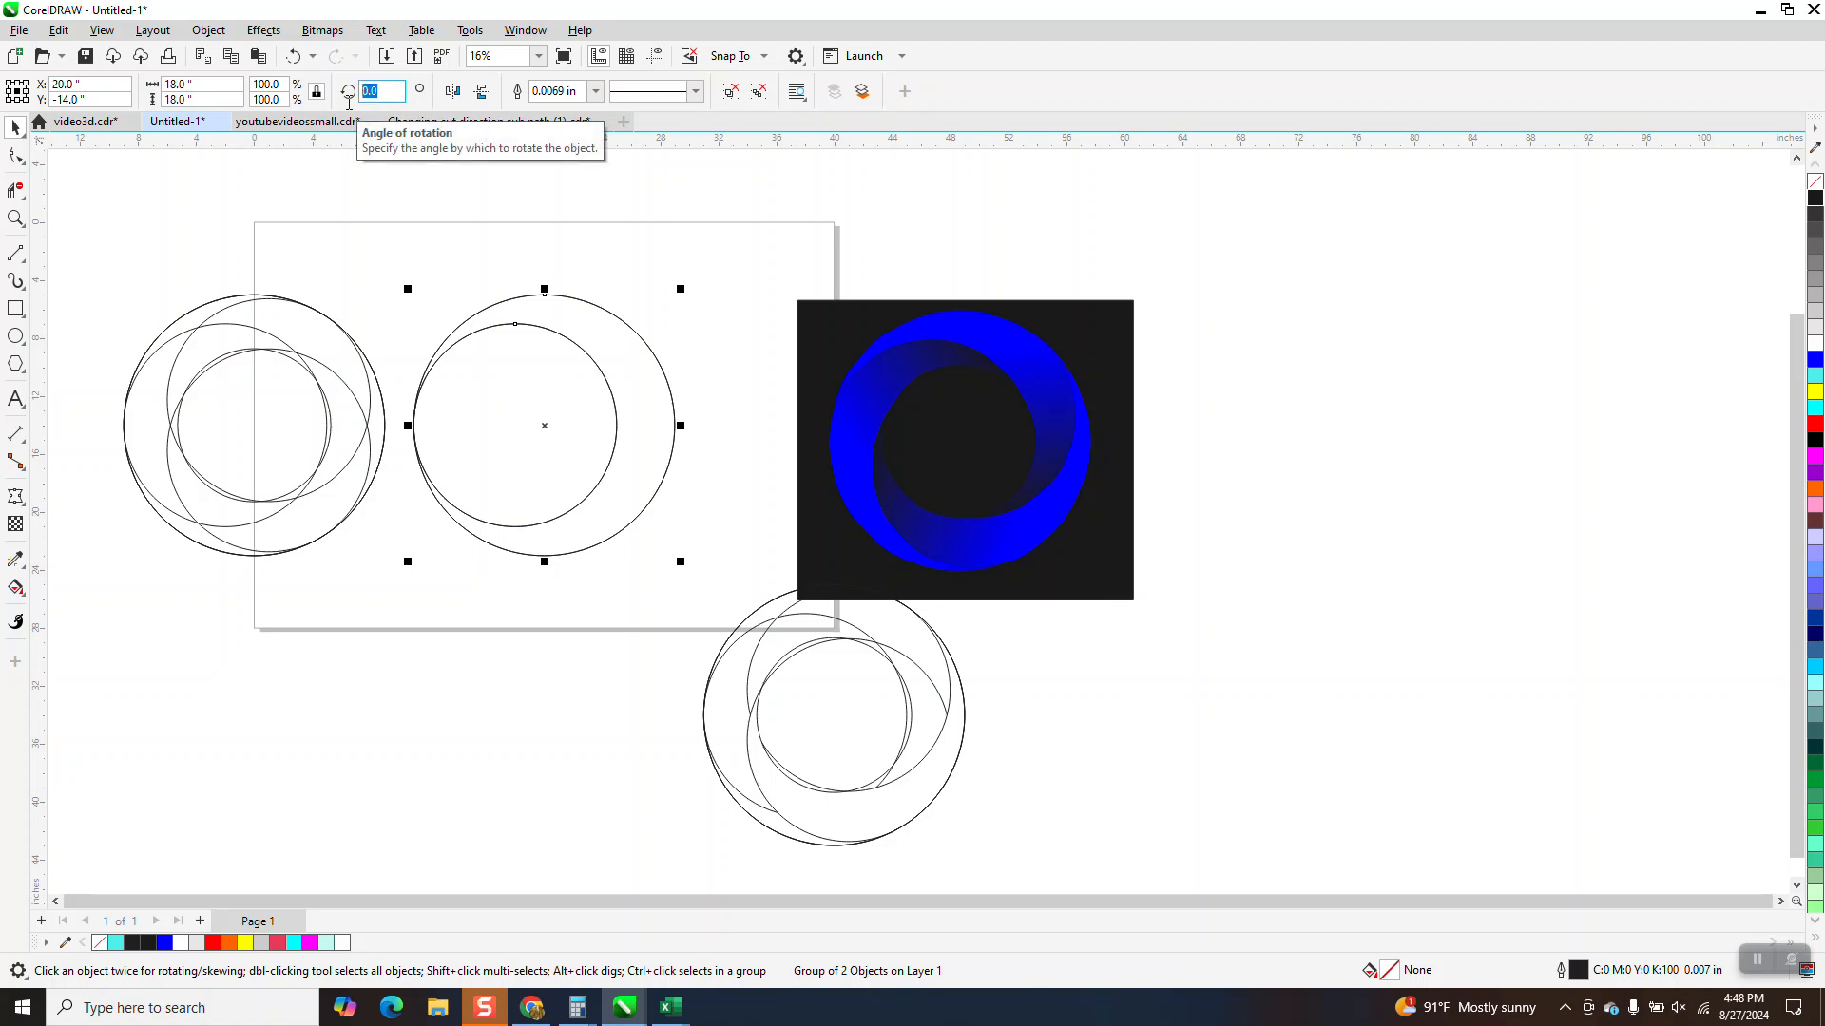
pyautogui.write('120')
pyautogui.press('Return')
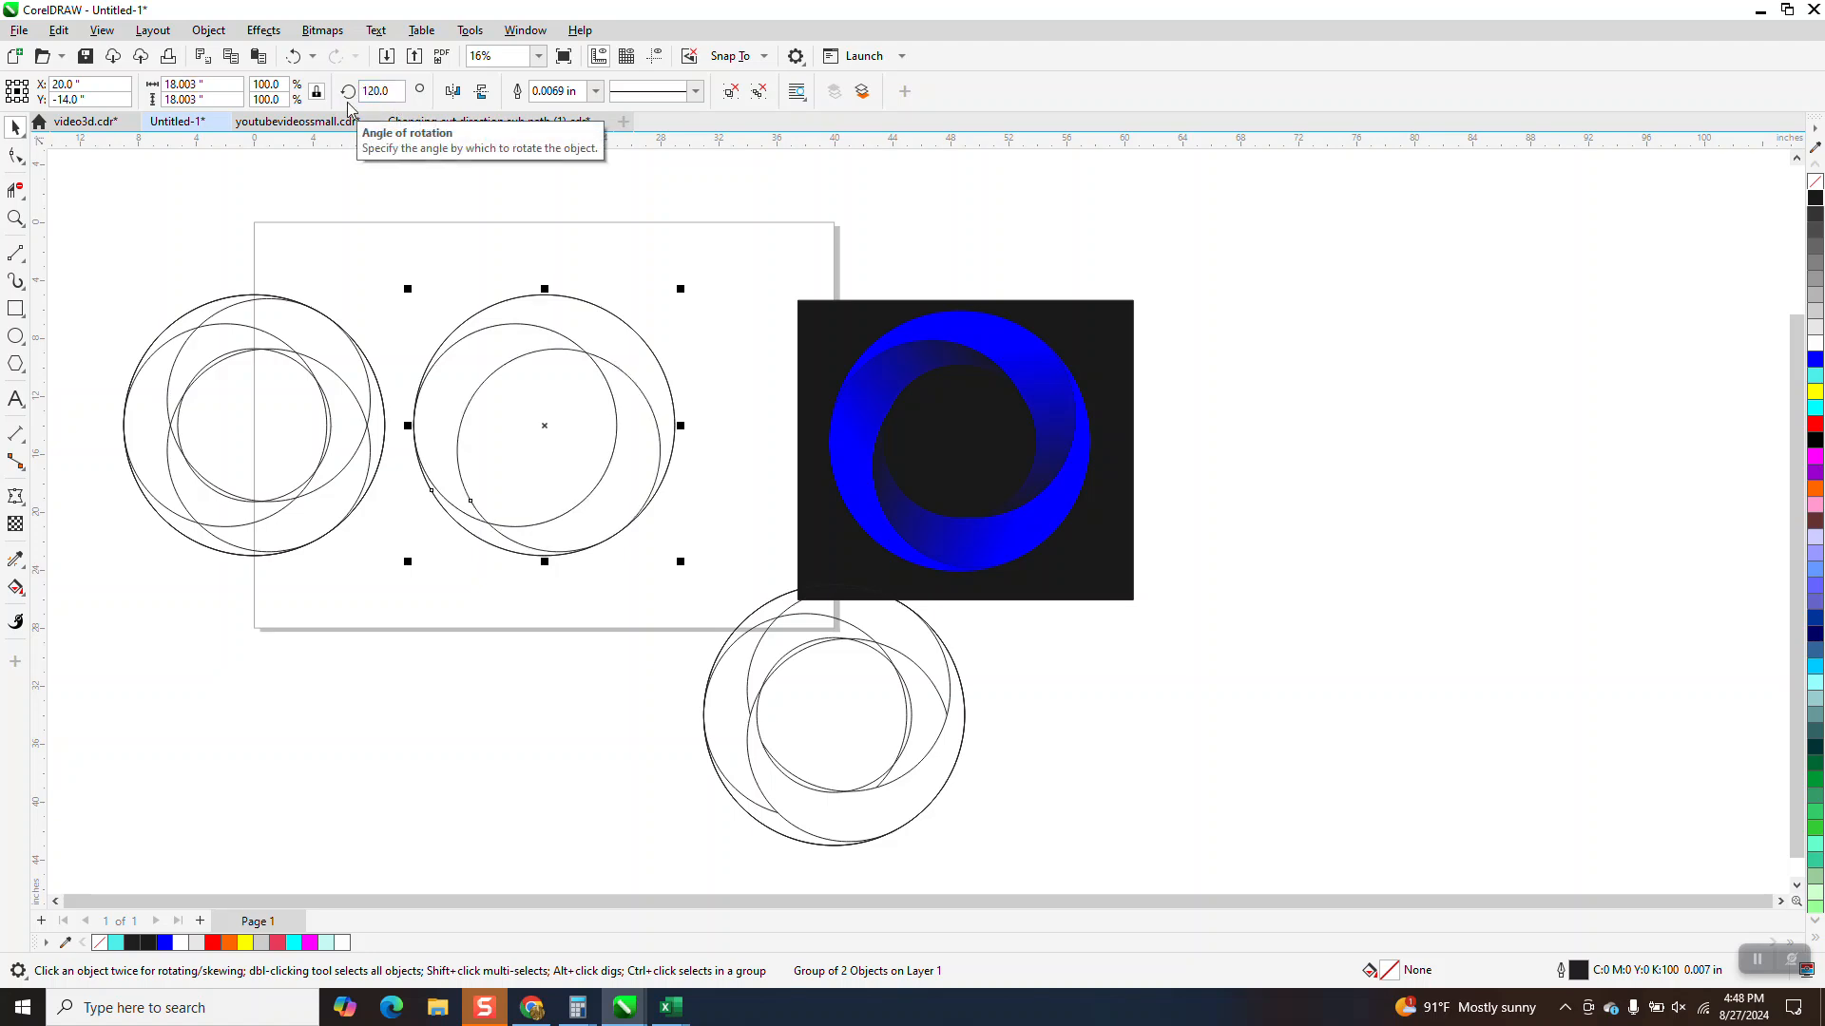
pyautogui.press('Return')
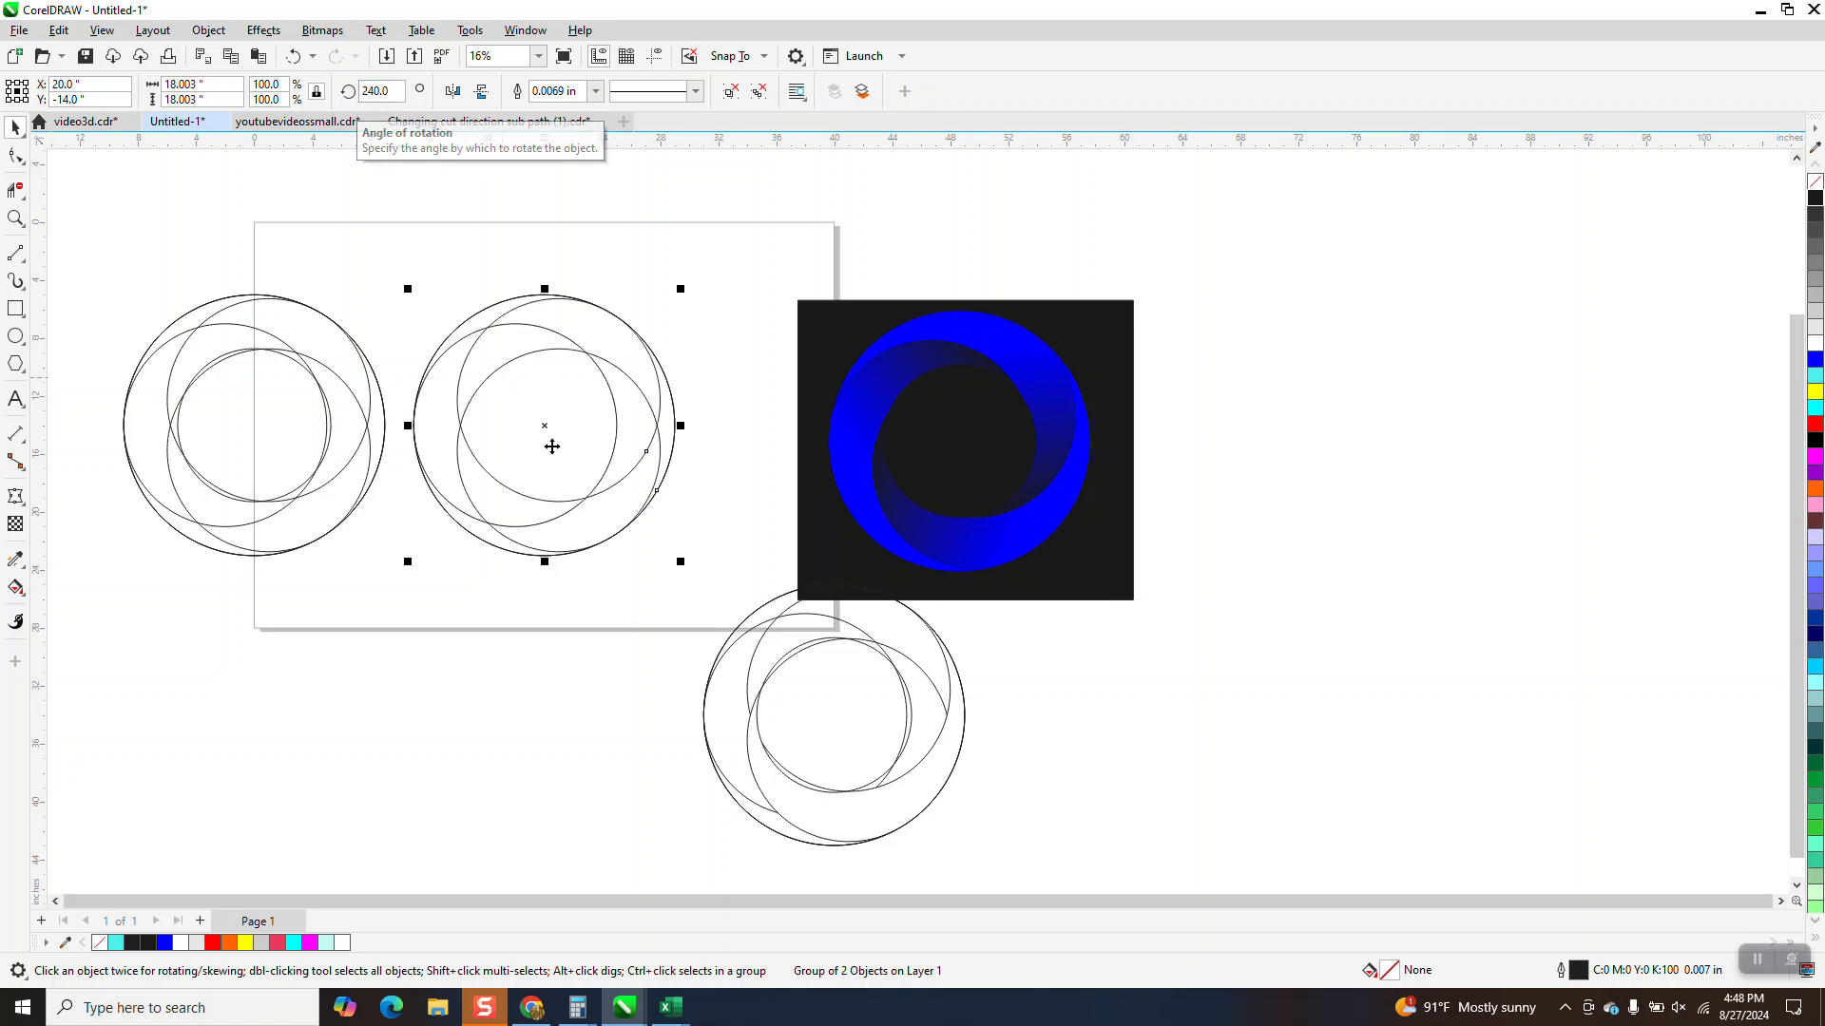
# Step: Draw a circle about 9.8 inches in diameter and centre it on the page inside the overlapping circles
pyautogui.click(15, 218)
pyautogui.moveTo(366, 272); pyautogui.dragTo(777, 595)
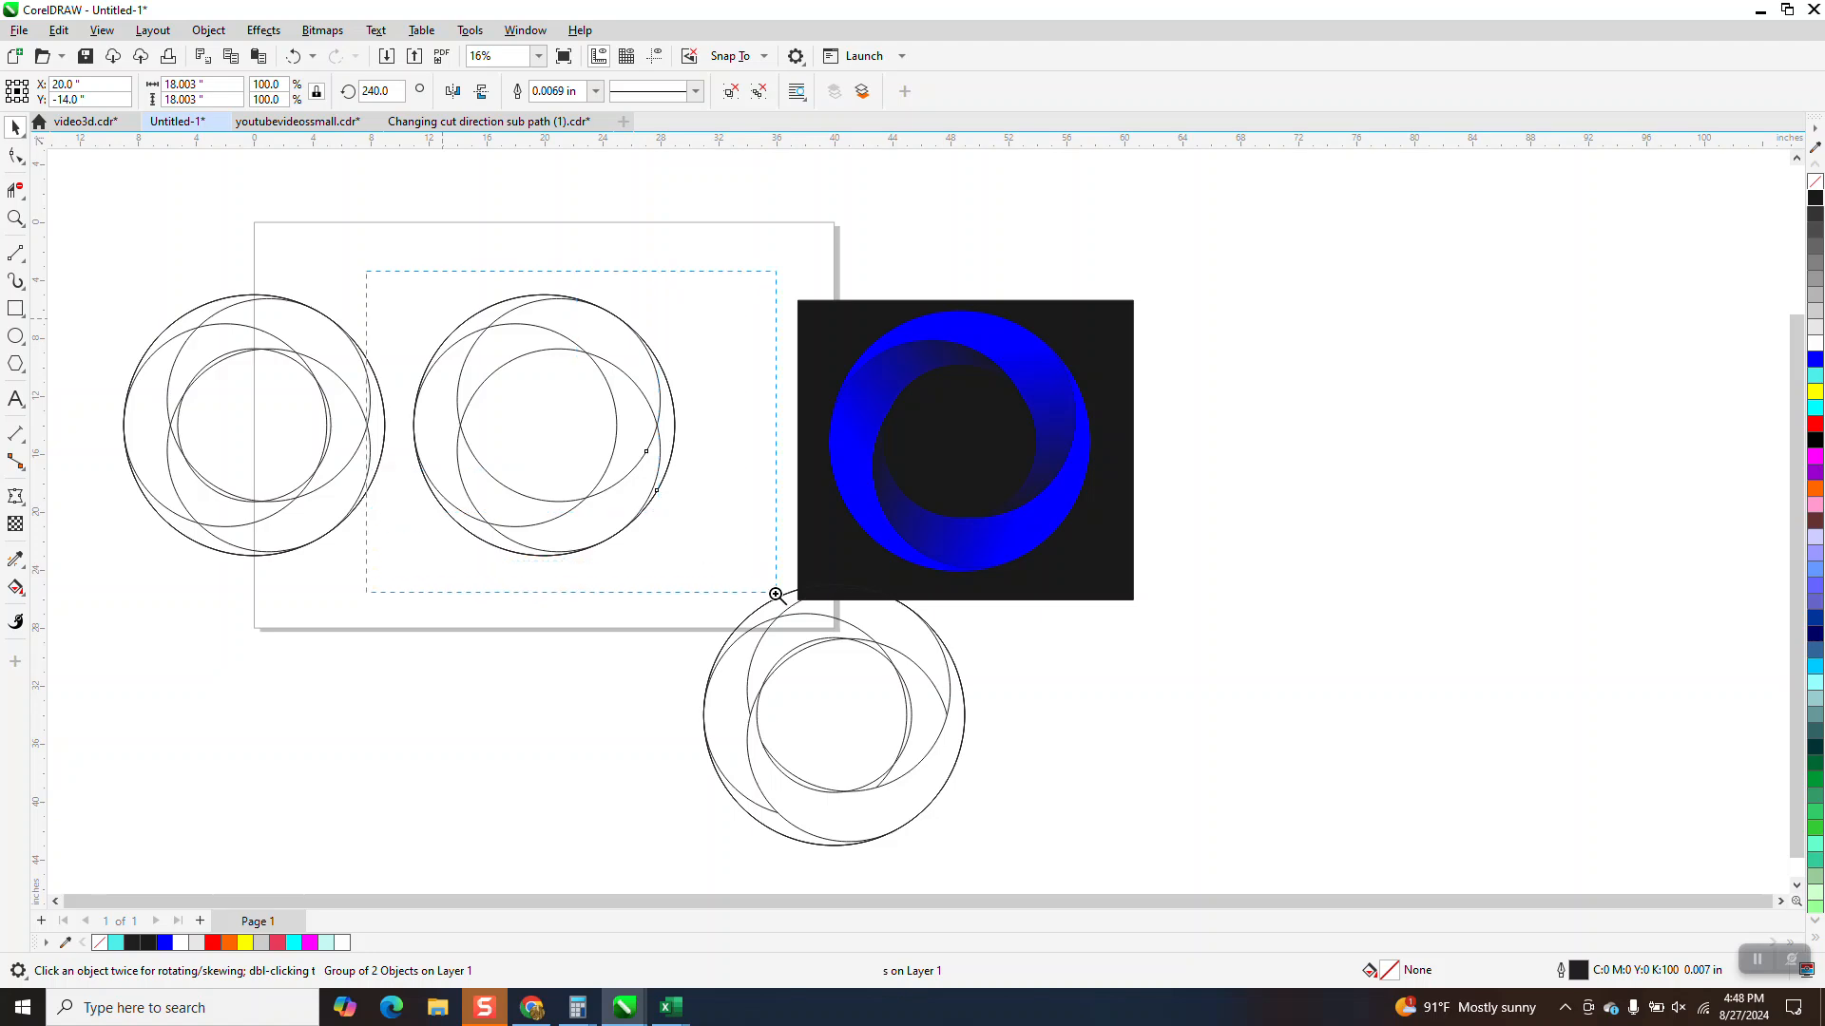
pyautogui.click(15, 336)
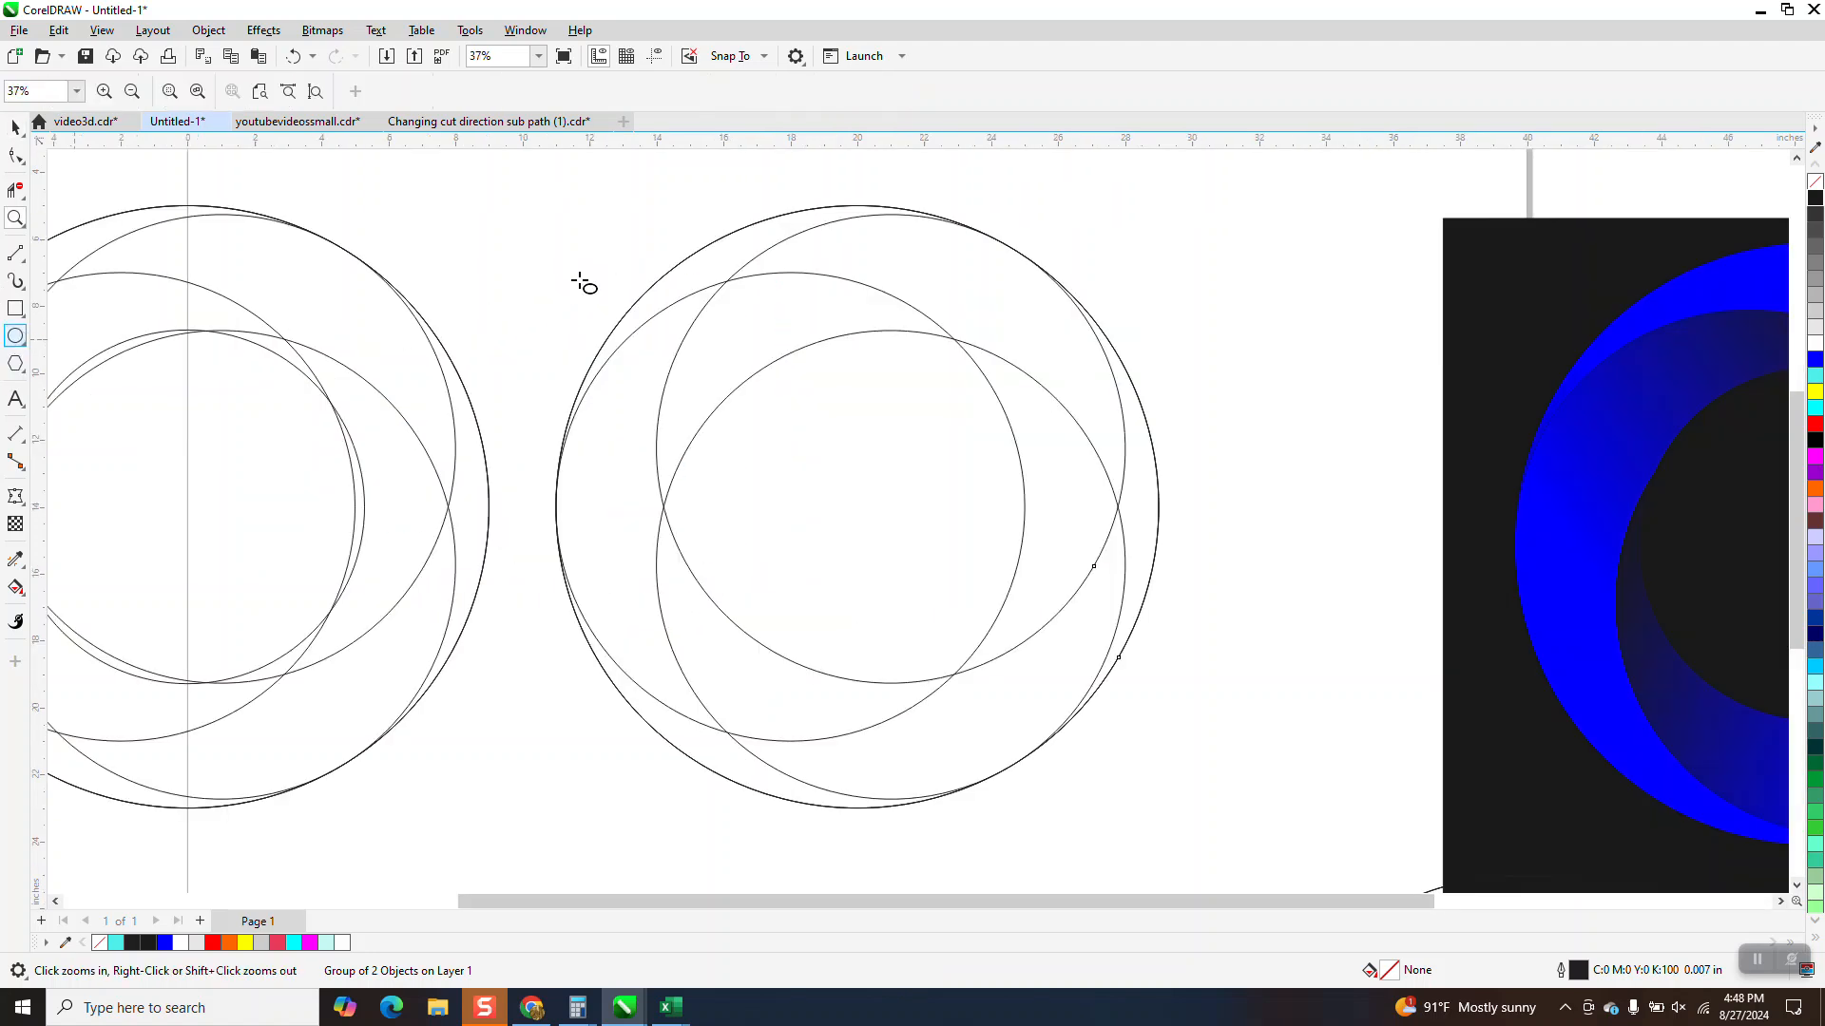
pyautogui.moveTo(690, 226); pyautogui.dragTo(367, 489)
pyautogui.press('p')
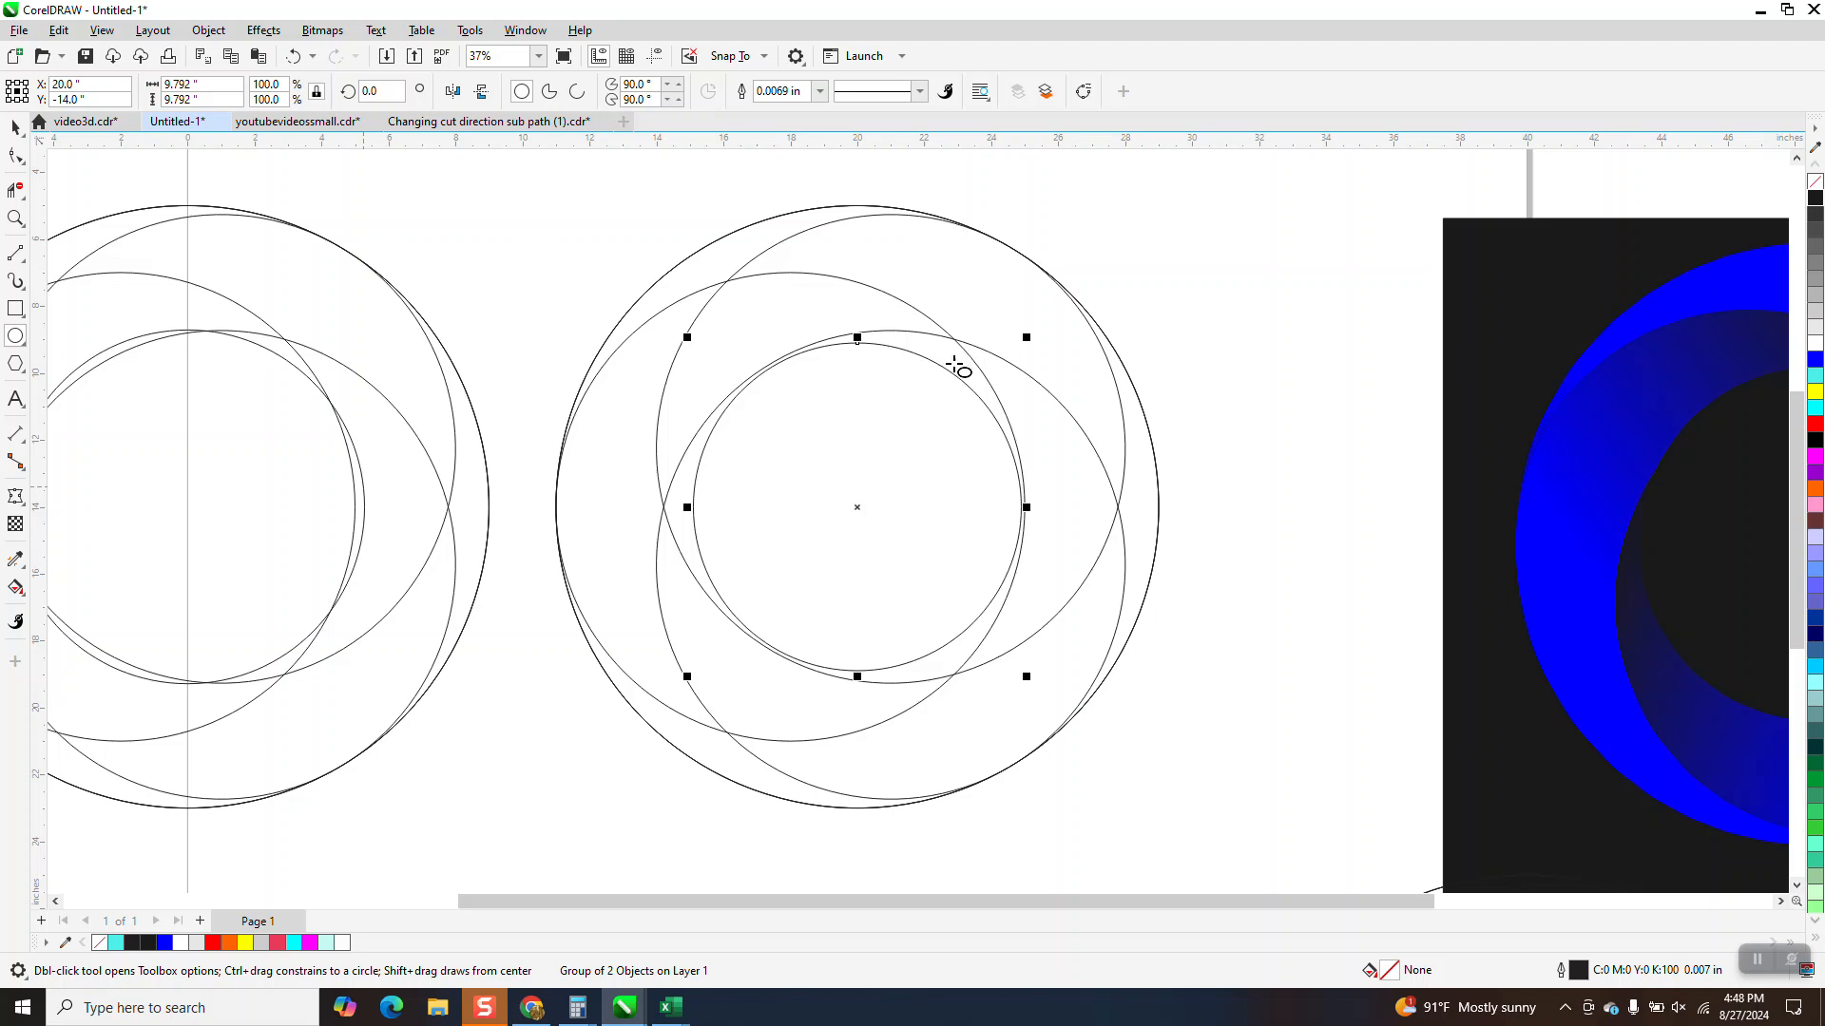
# Step: Enlarge the small central circle from its centre until it slightly overlaps the inner arcs around it
pyautogui.click(16, 127)
pyautogui.press('space')
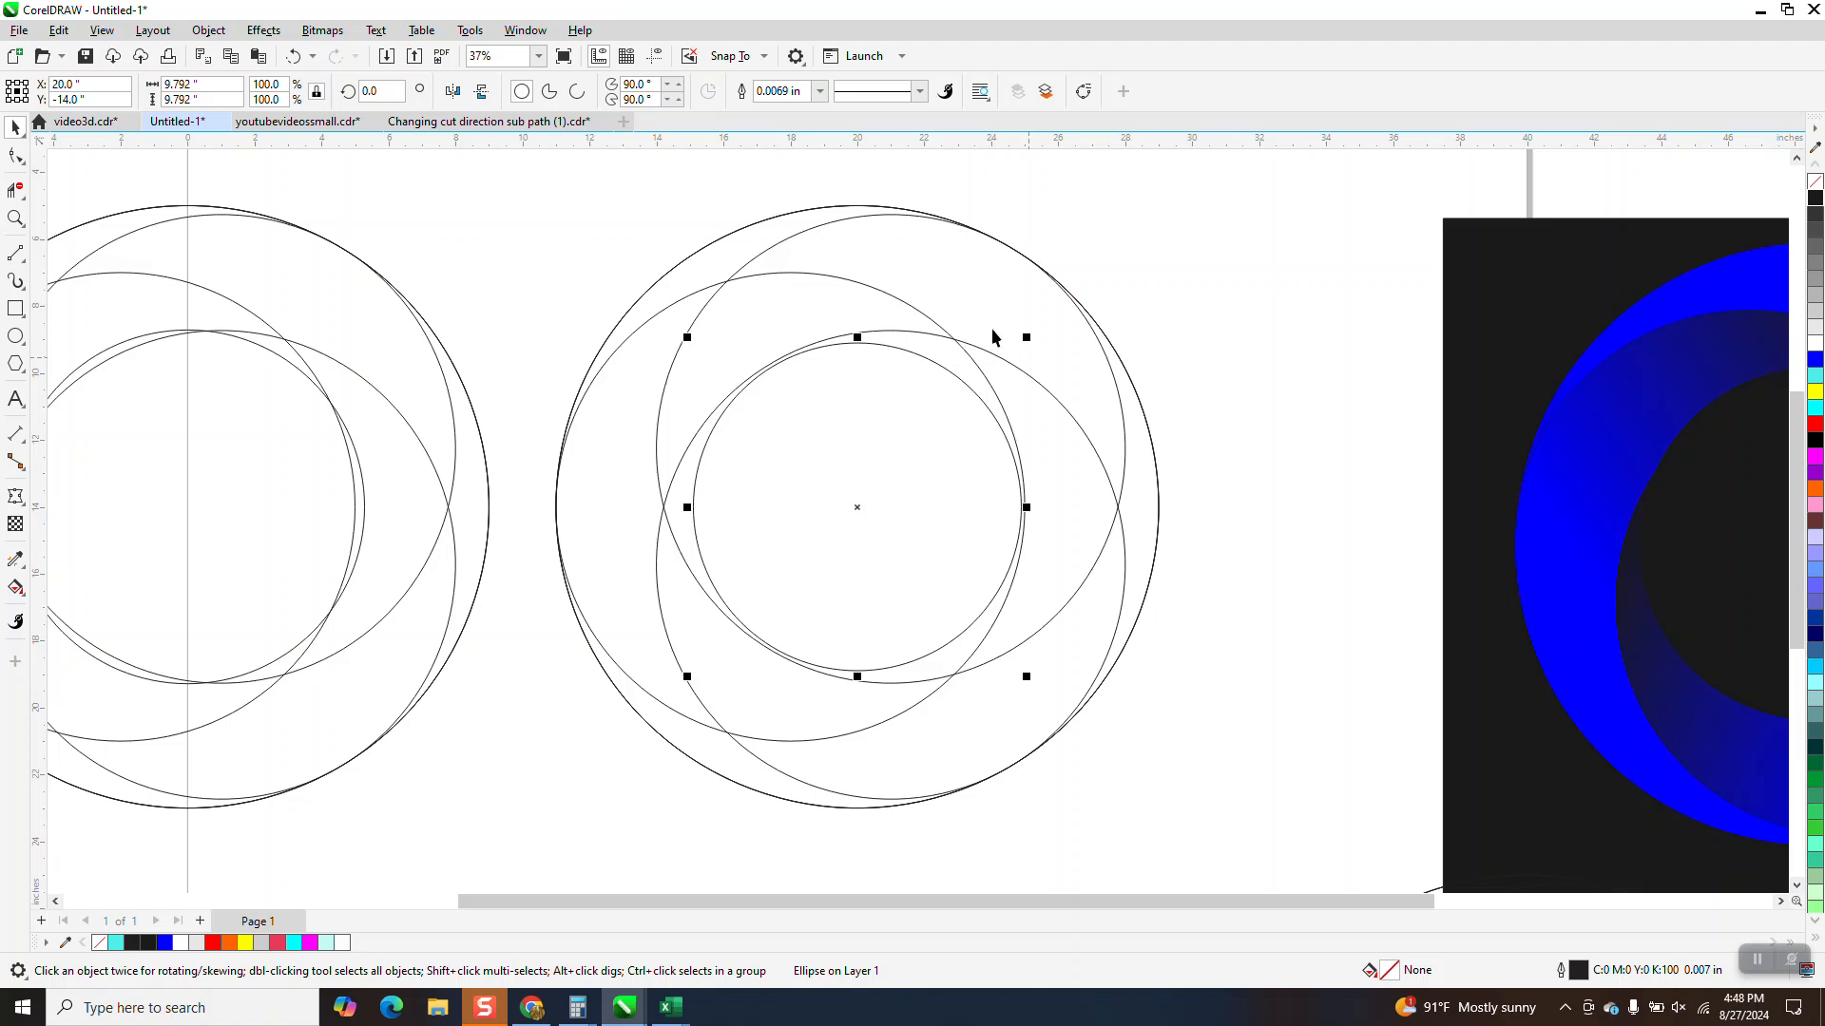
pyautogui.click(1161, 276)
pyautogui.click(954, 376)
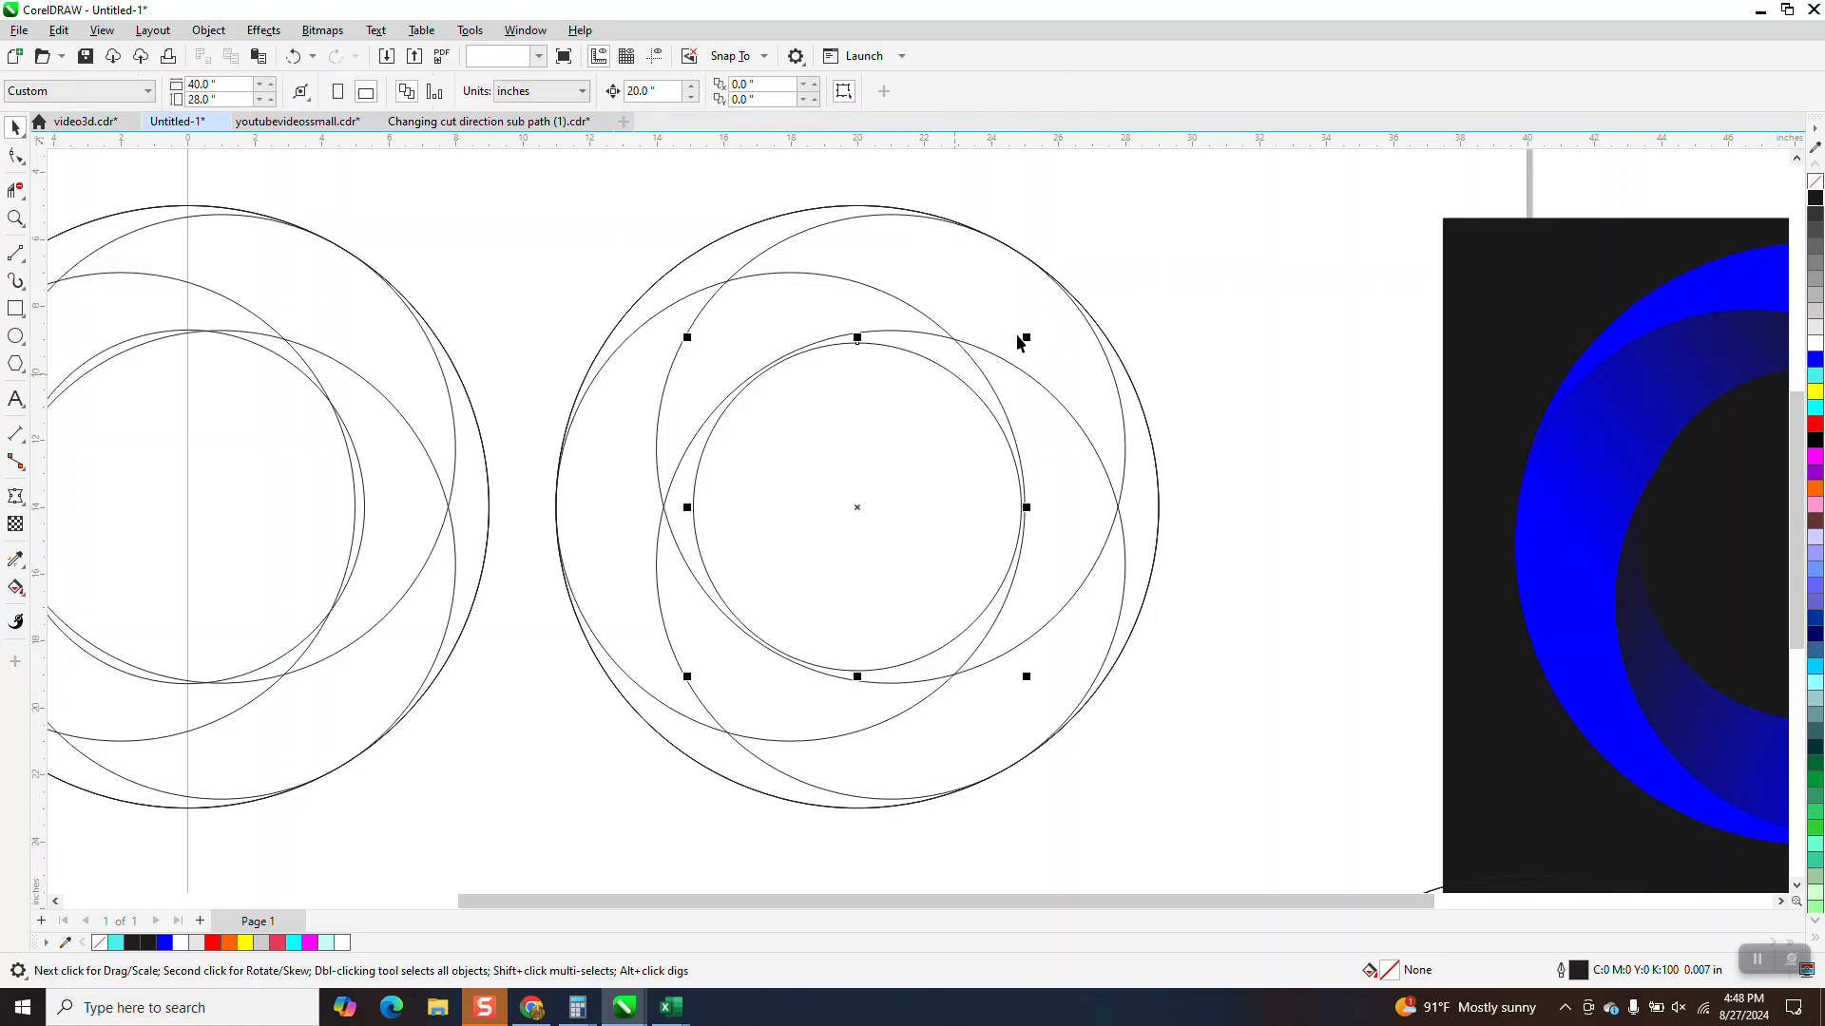
pyautogui.moveTo(1028, 338); pyautogui.dragTo(1043, 320)
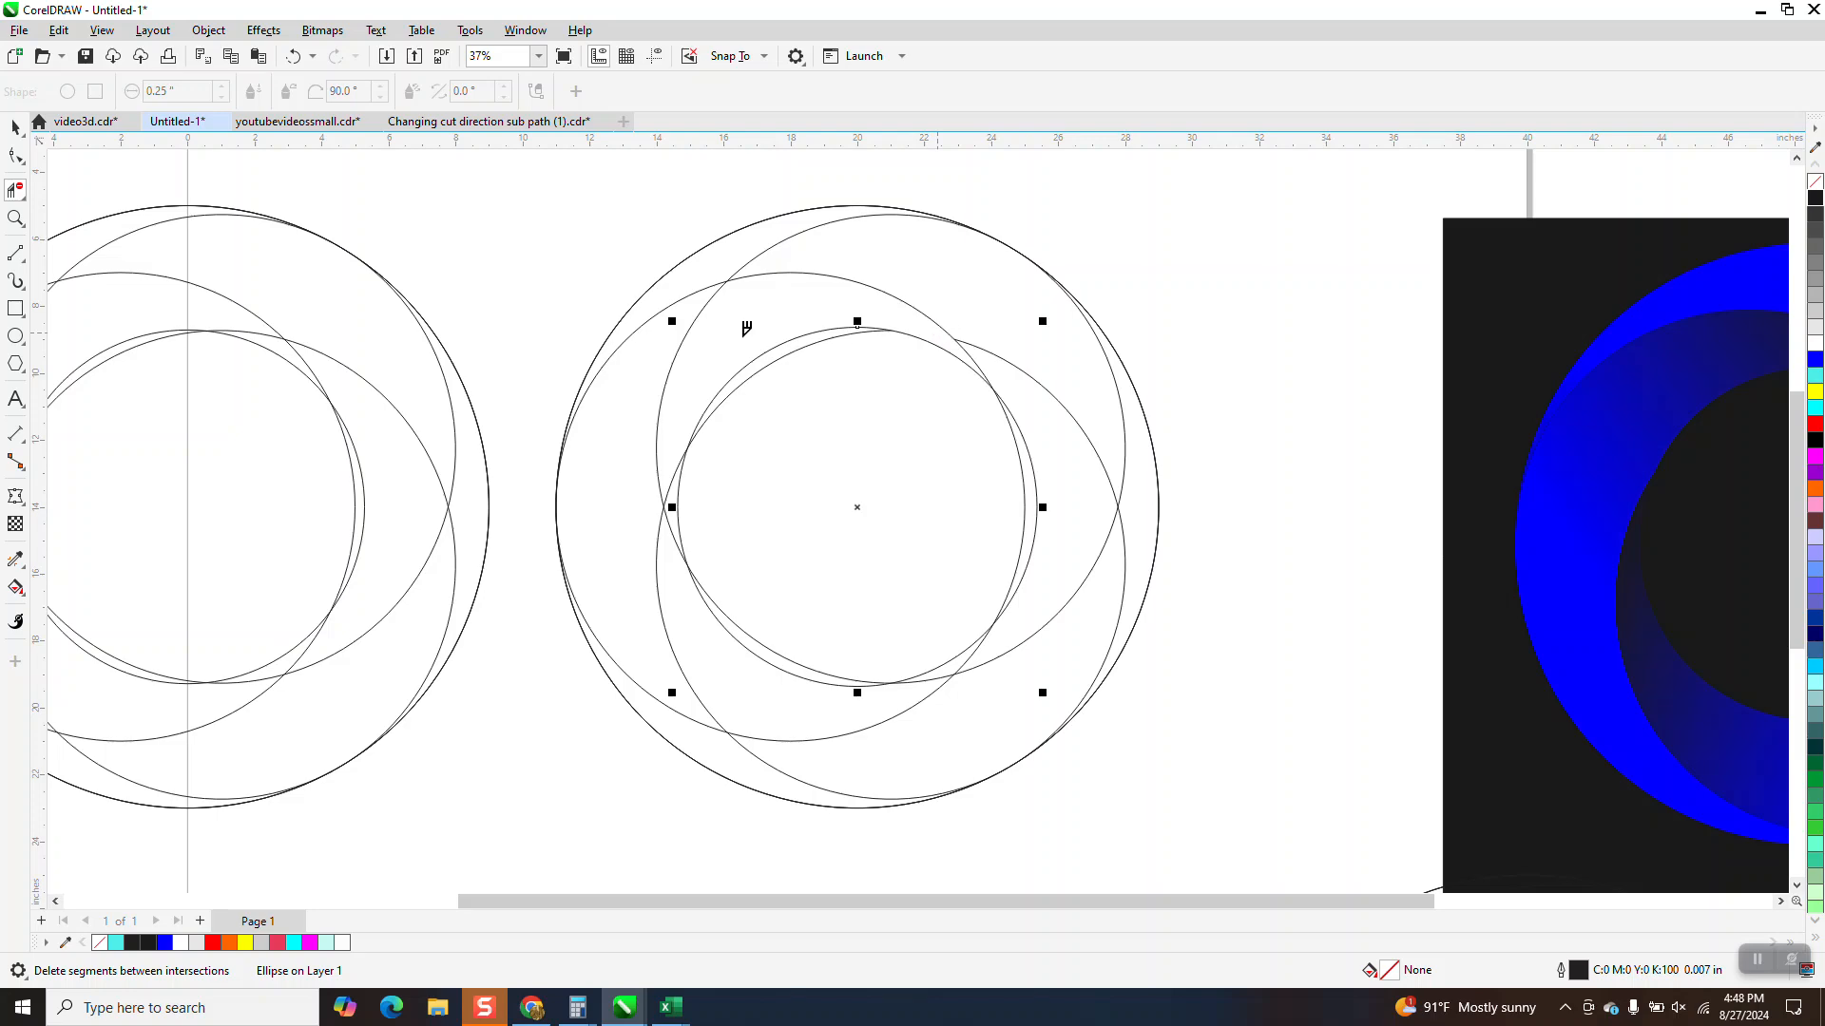
# Step: Delete the arc segments that cut across the left crescent region with the Virtual Segment Delete tool
pyautogui.click(658, 418)
pyautogui.click(680, 716)
pyautogui.scroll(-2, 409, 380)
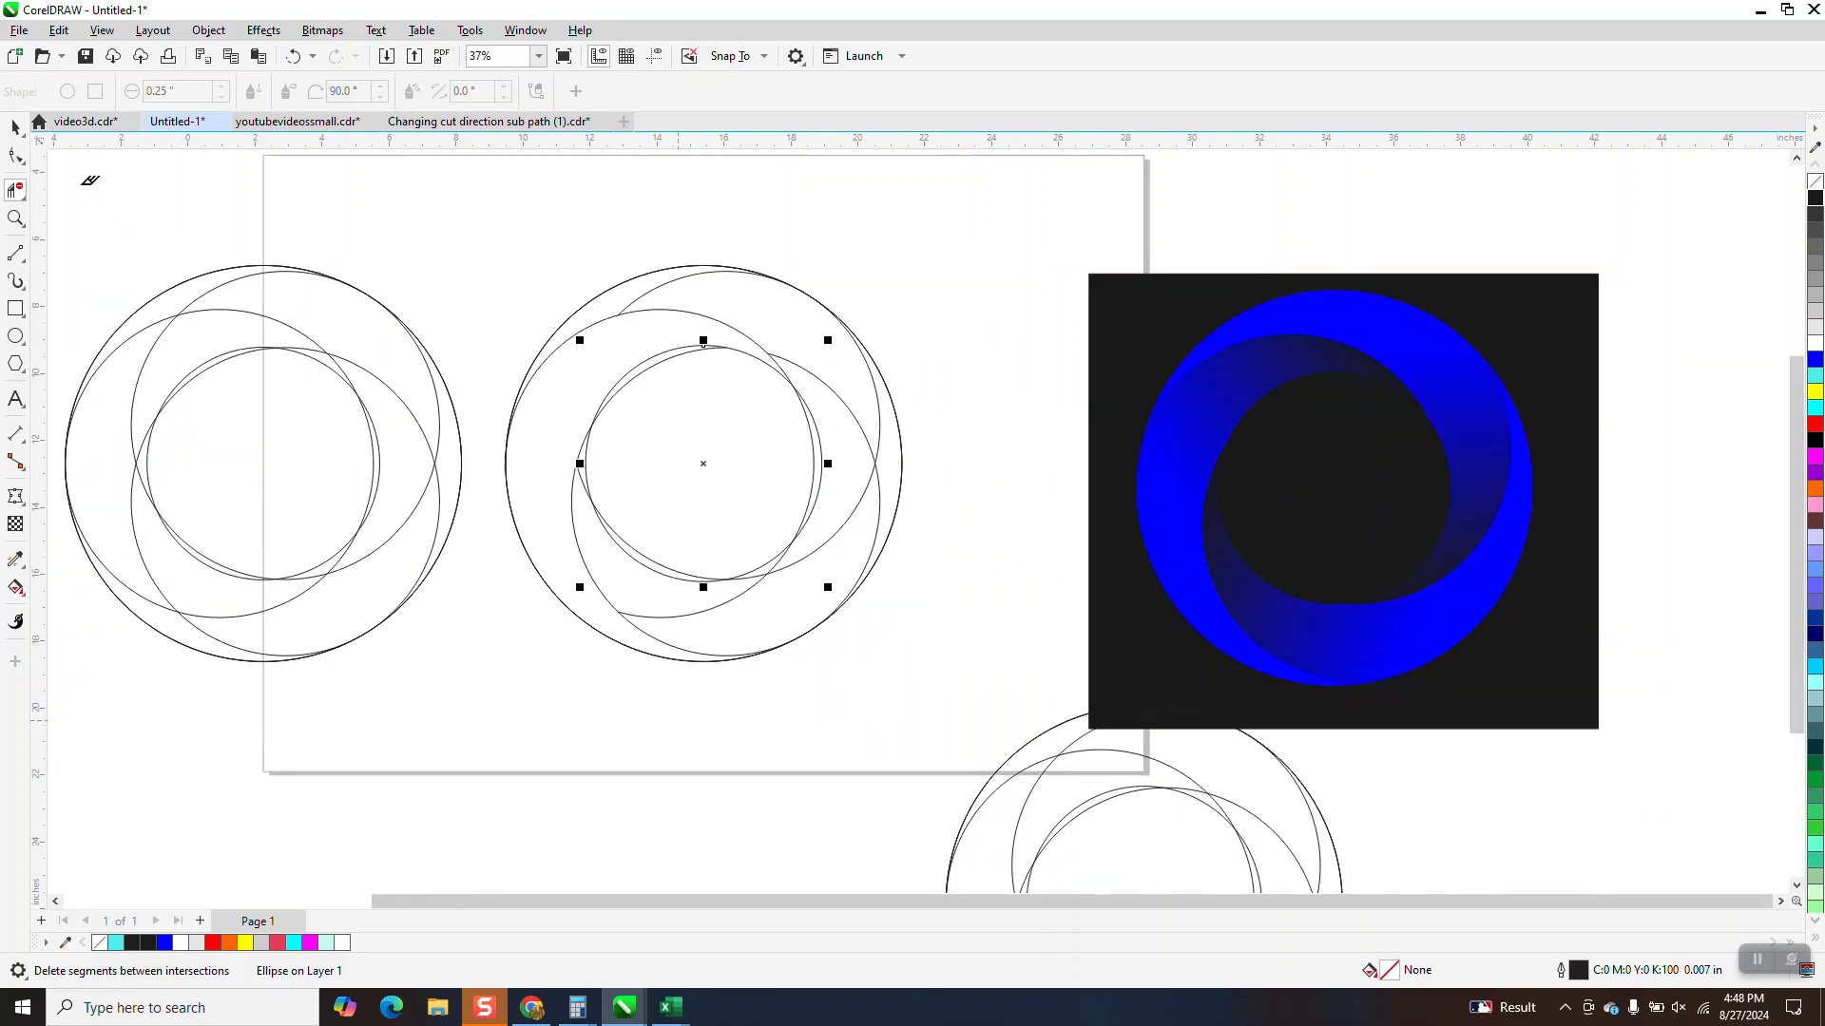
pyautogui.click(12, 126)
# Step: Fill the enclosed left crescent region with blue and no outline using Smart Fill
pyautogui.click(16, 588)
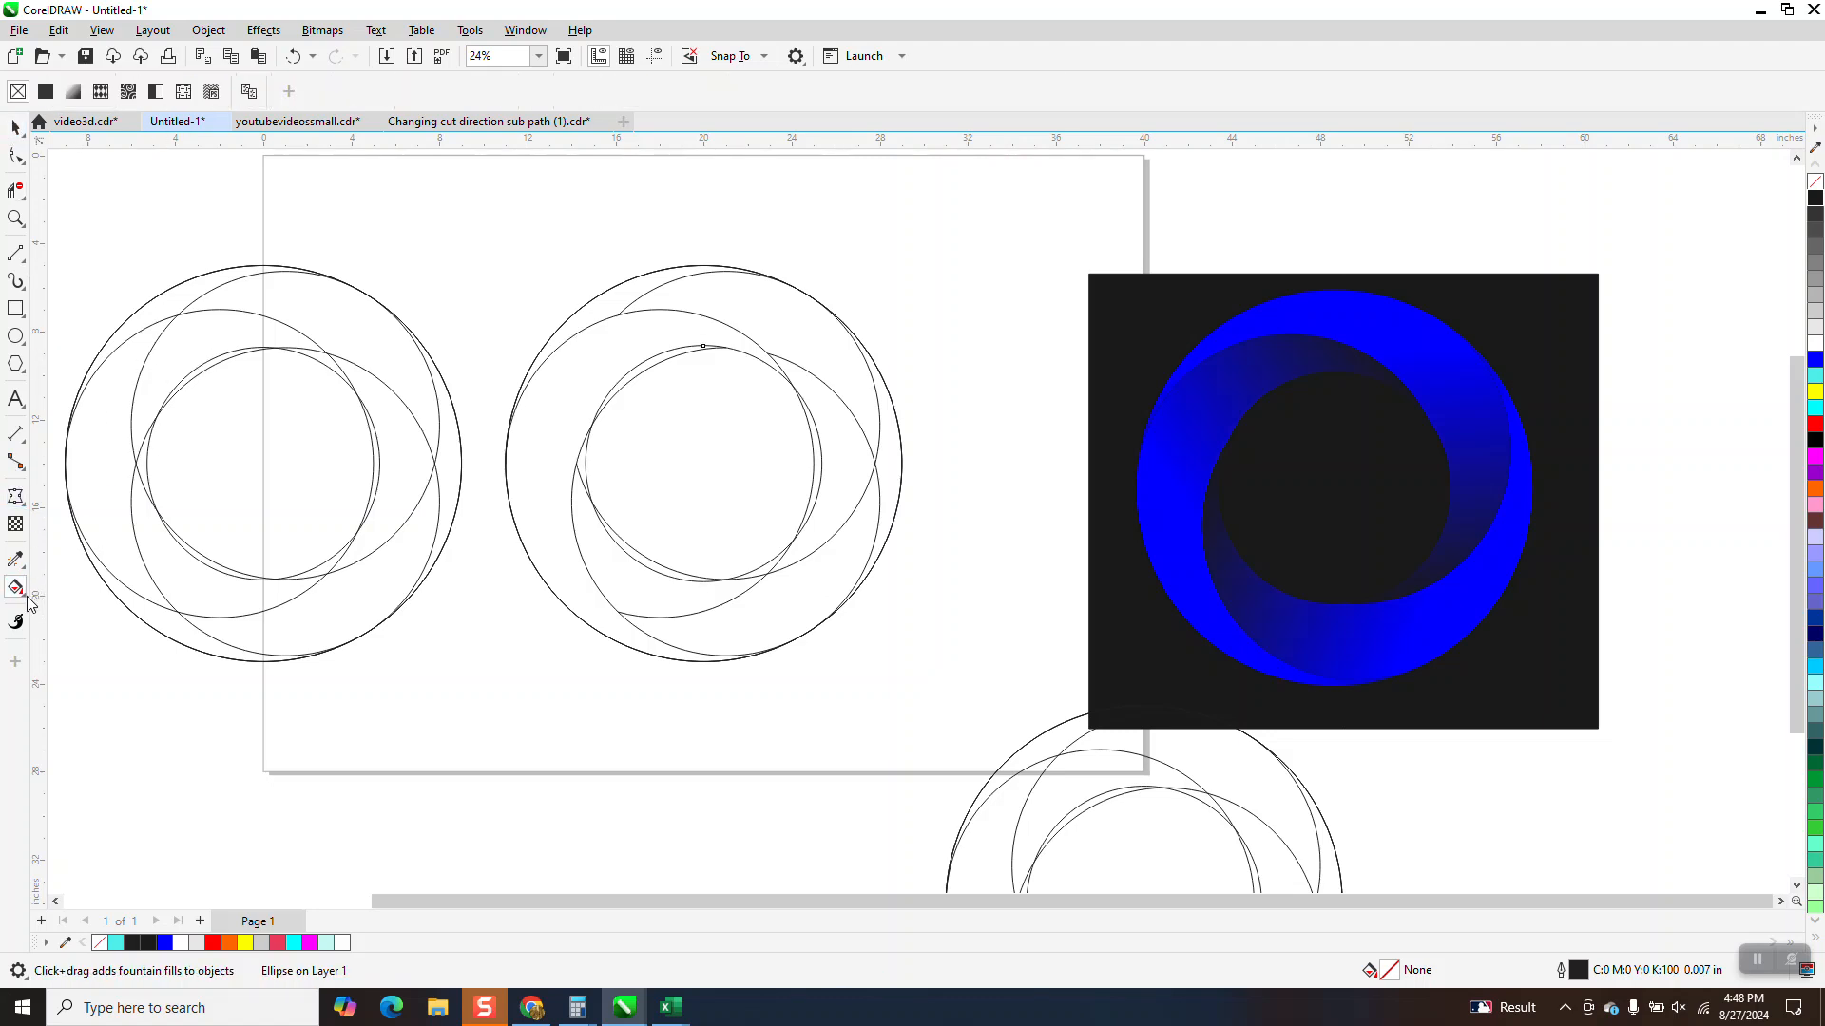
pyautogui.click(23, 594)
pyautogui.click(61, 609)
pyautogui.click(527, 424)
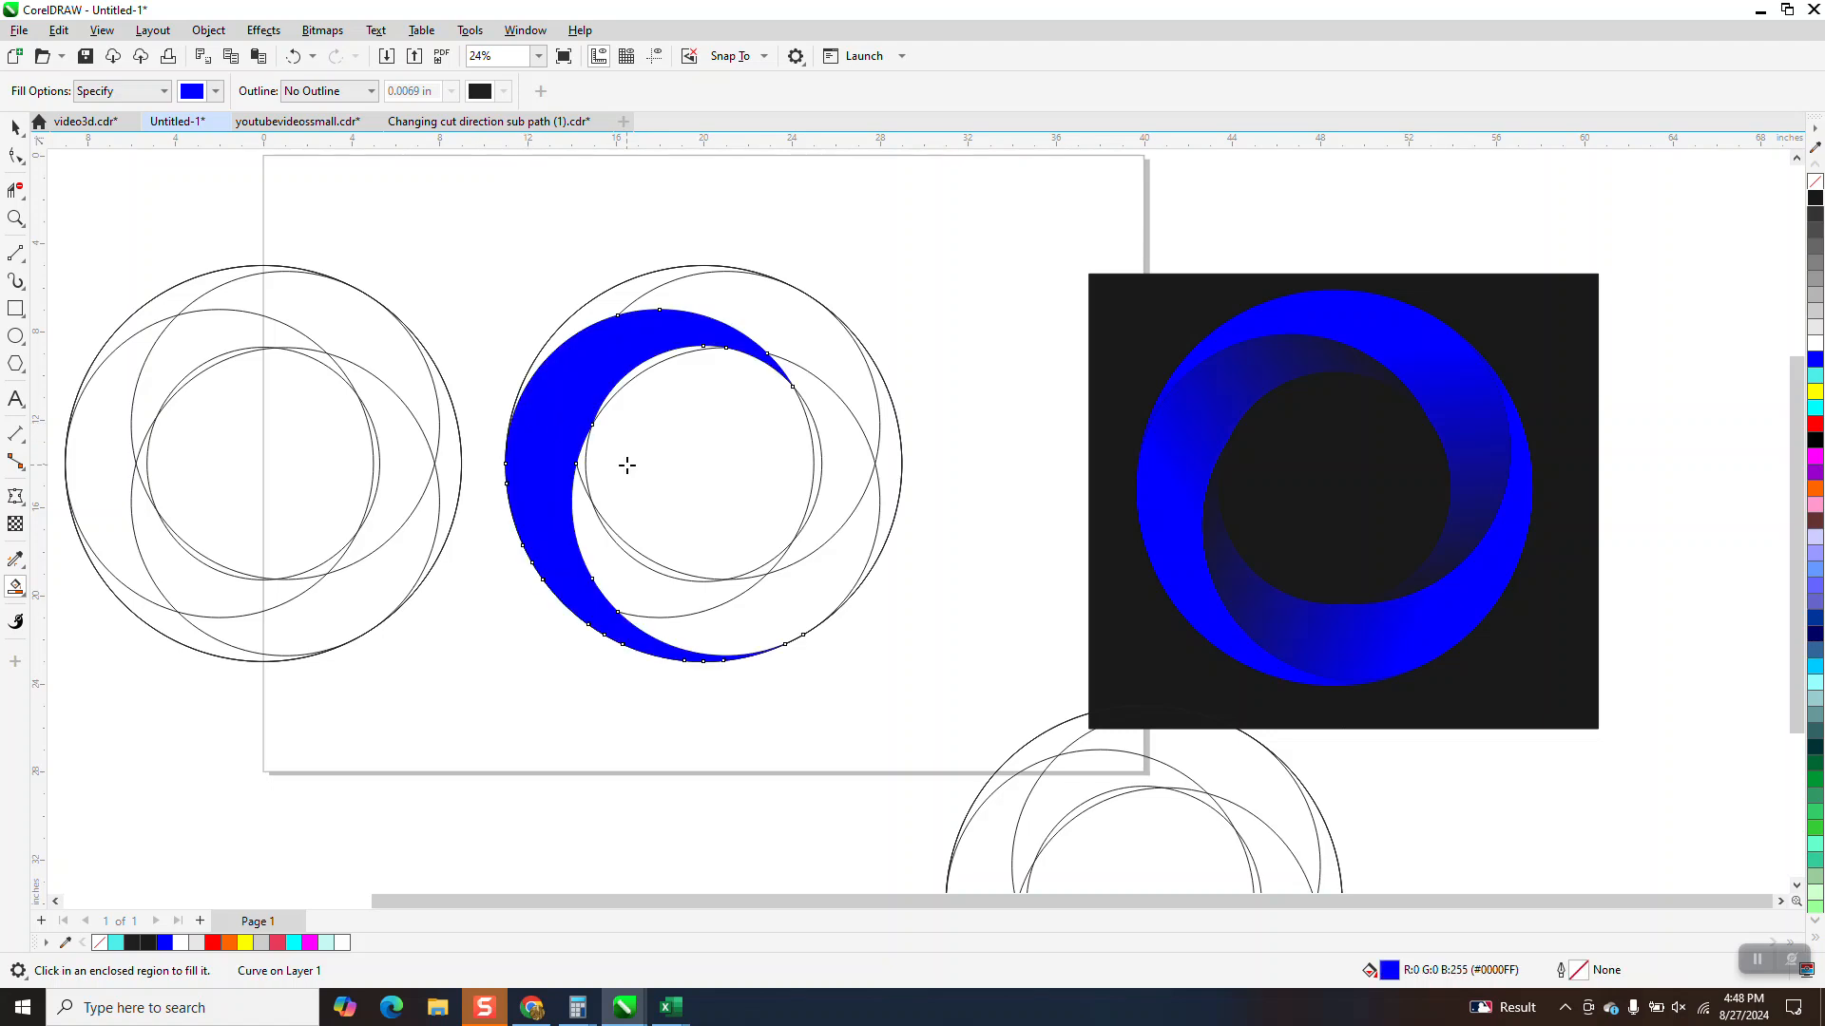
# Step: Separate the blue crescent from the circle outlines by moving the outlines 20 inches up, and add guidelines through the page centre
pyautogui.press('Down')
pyautogui.scroll(-1, 619, 457)
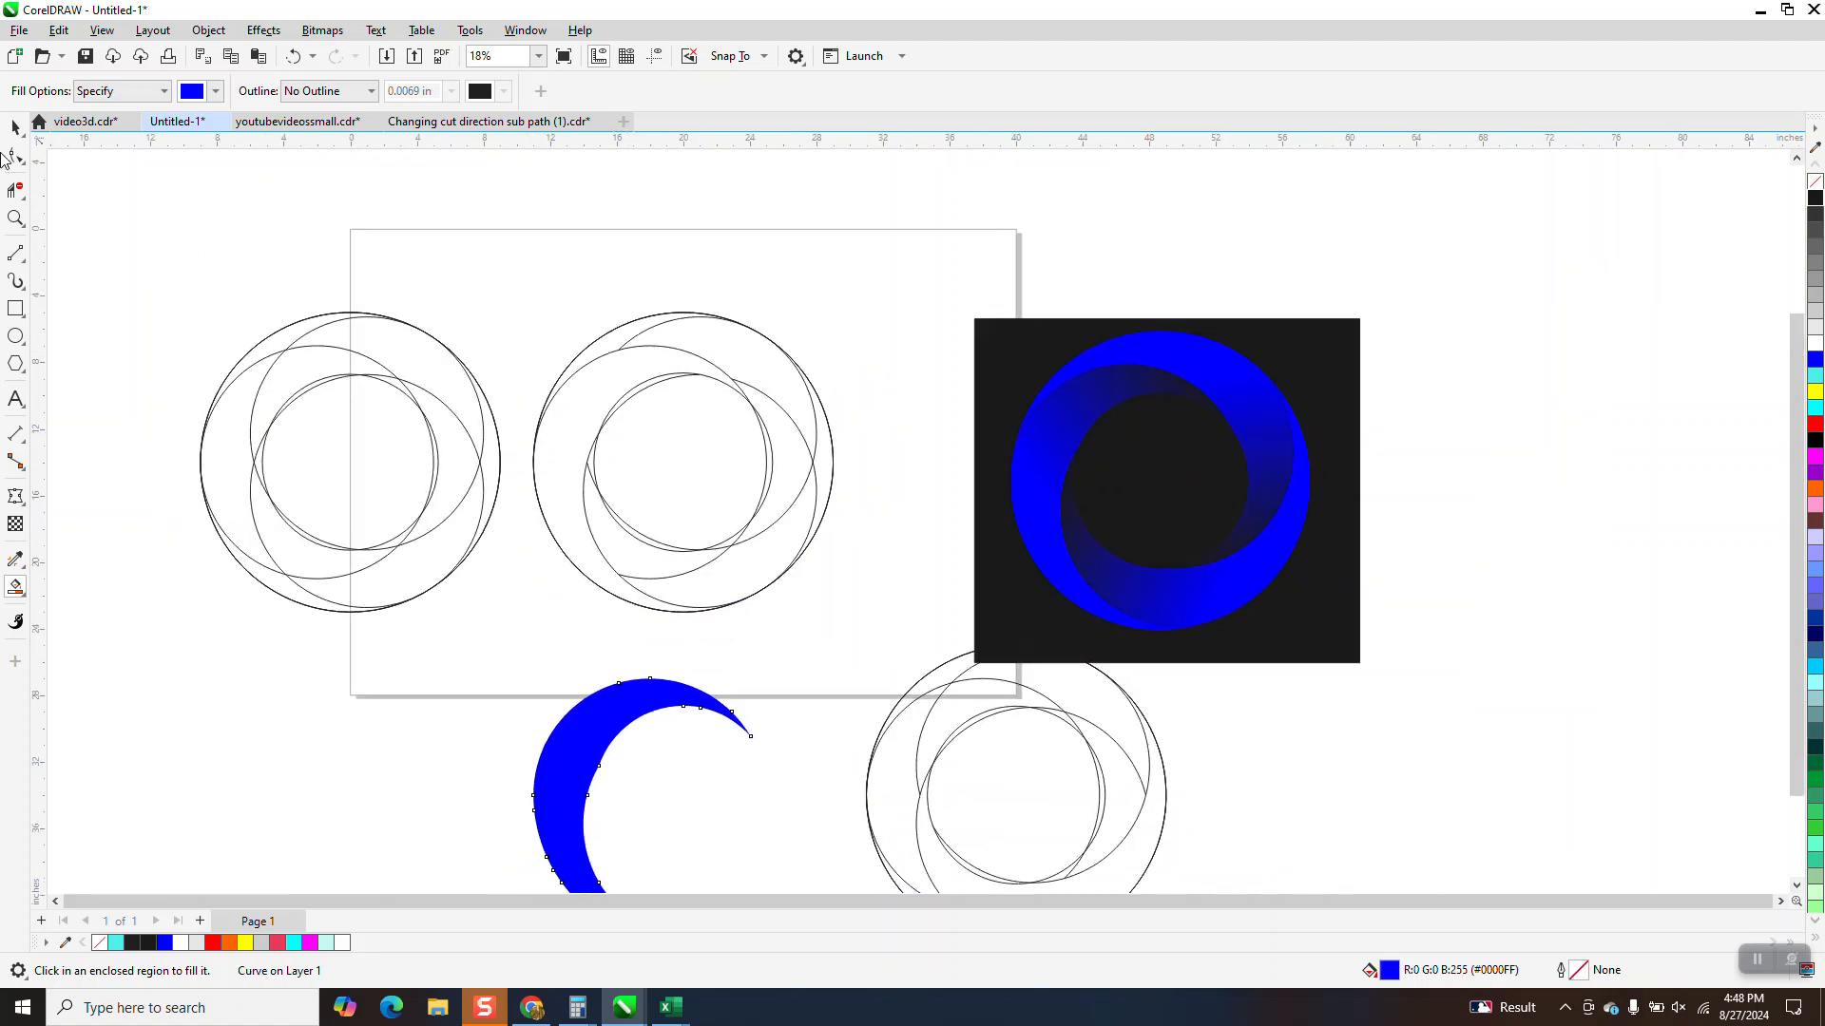
pyautogui.click(15, 127)
pyautogui.click(754, 583)
pyautogui.moveTo(865, 629); pyautogui.dragTo(863, 625)
pyautogui.press('Up')
pyautogui.click(677, 702)
pyautogui.press('Up')
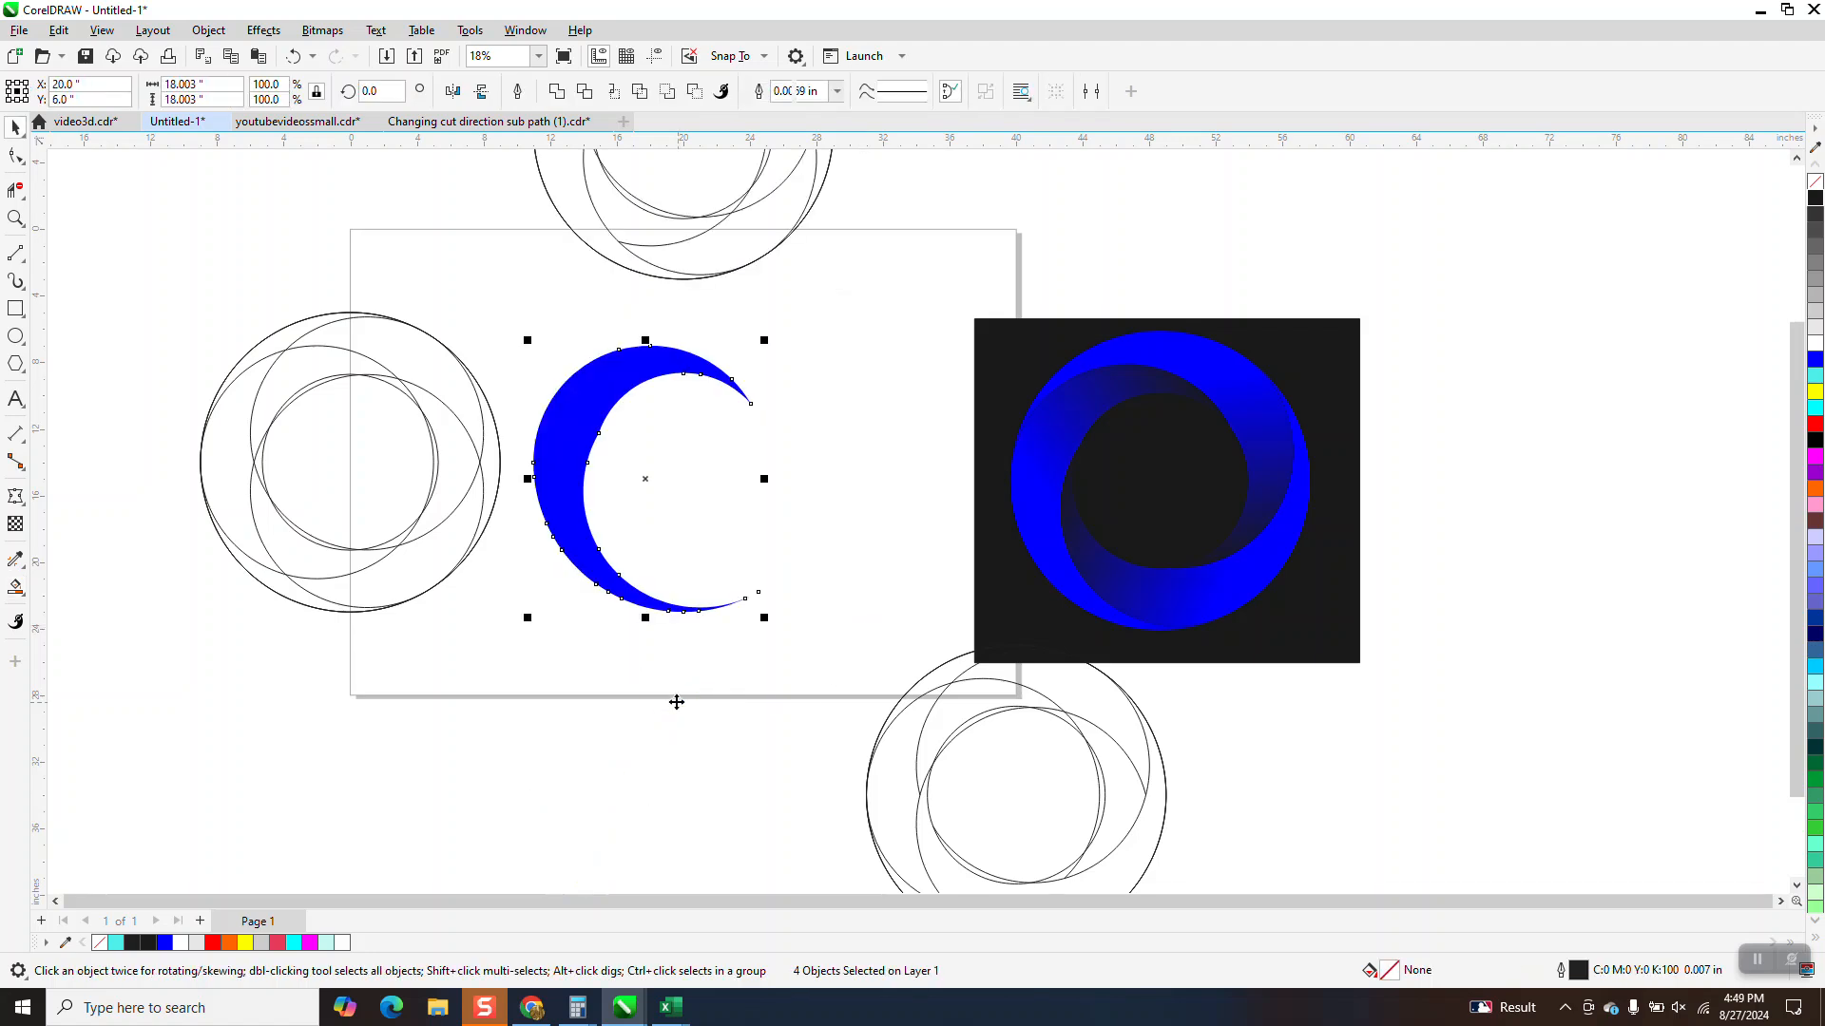
pyautogui.hotkey('ctrl', 'l')
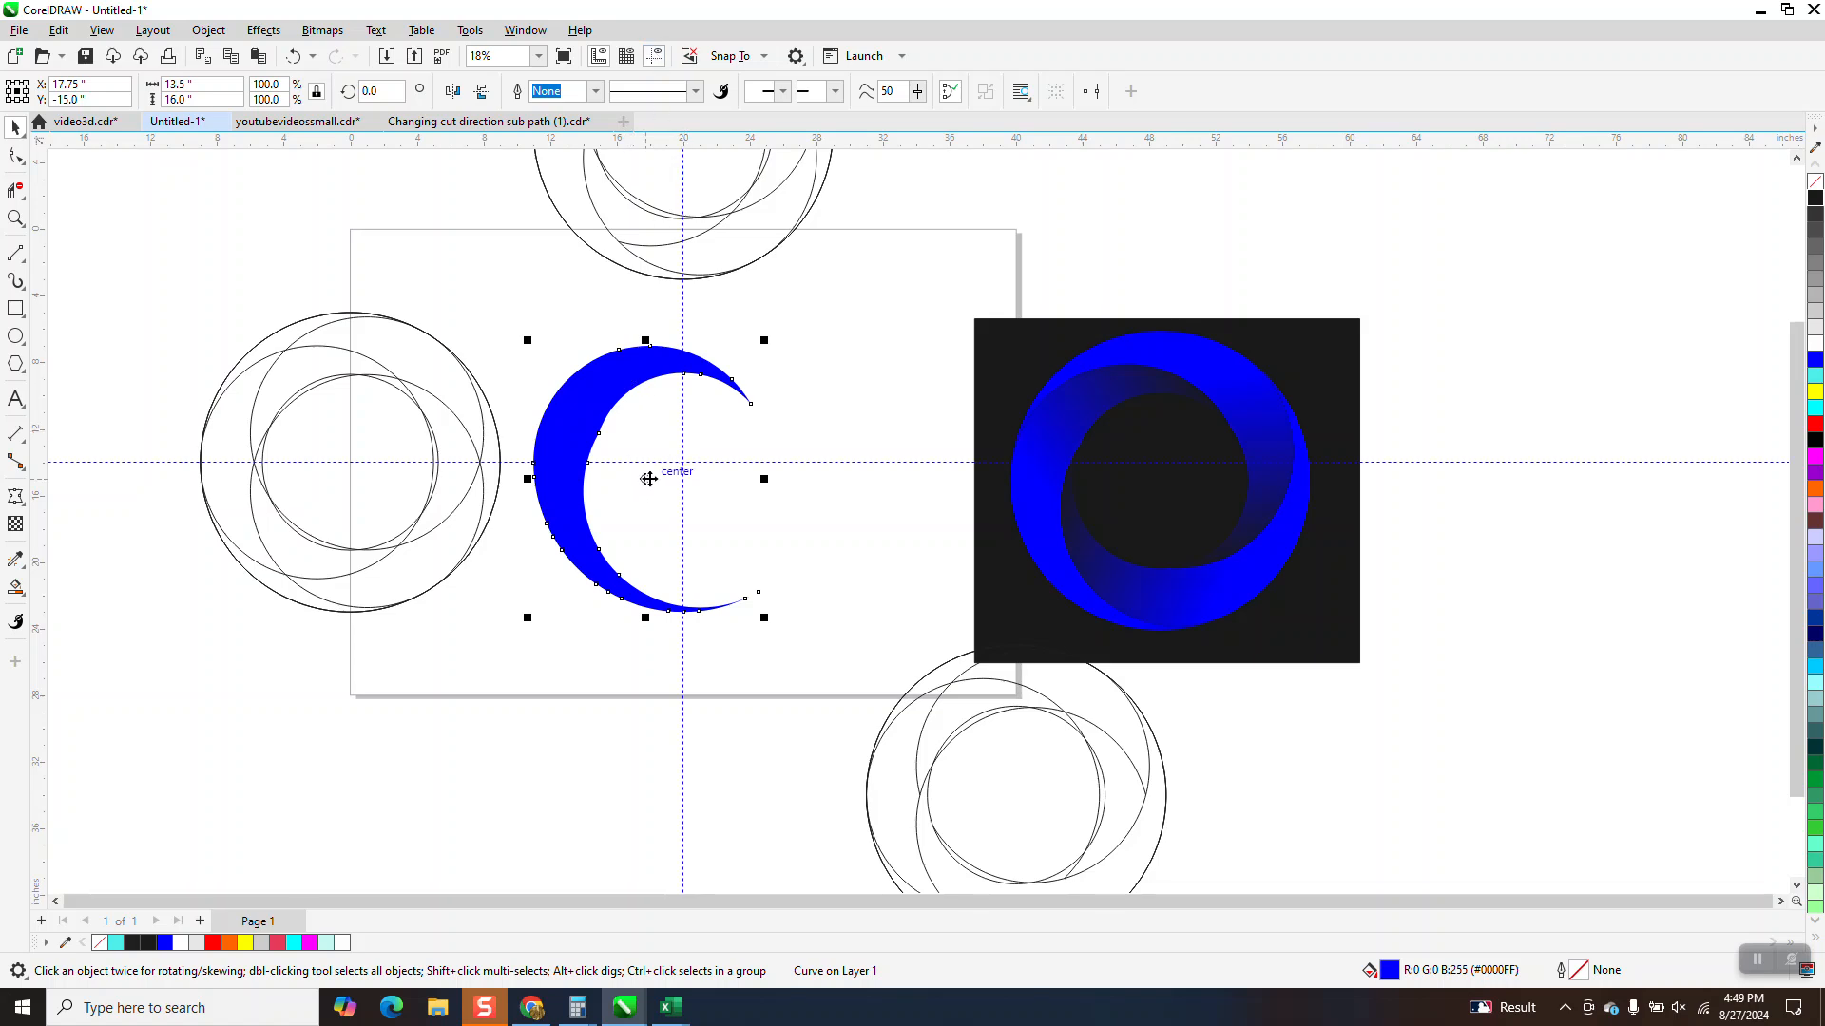
# Step: Apply a linear fountain fill to the crescent, running from blue on its left side to black at its upper tip
pyautogui.click(24, 596)
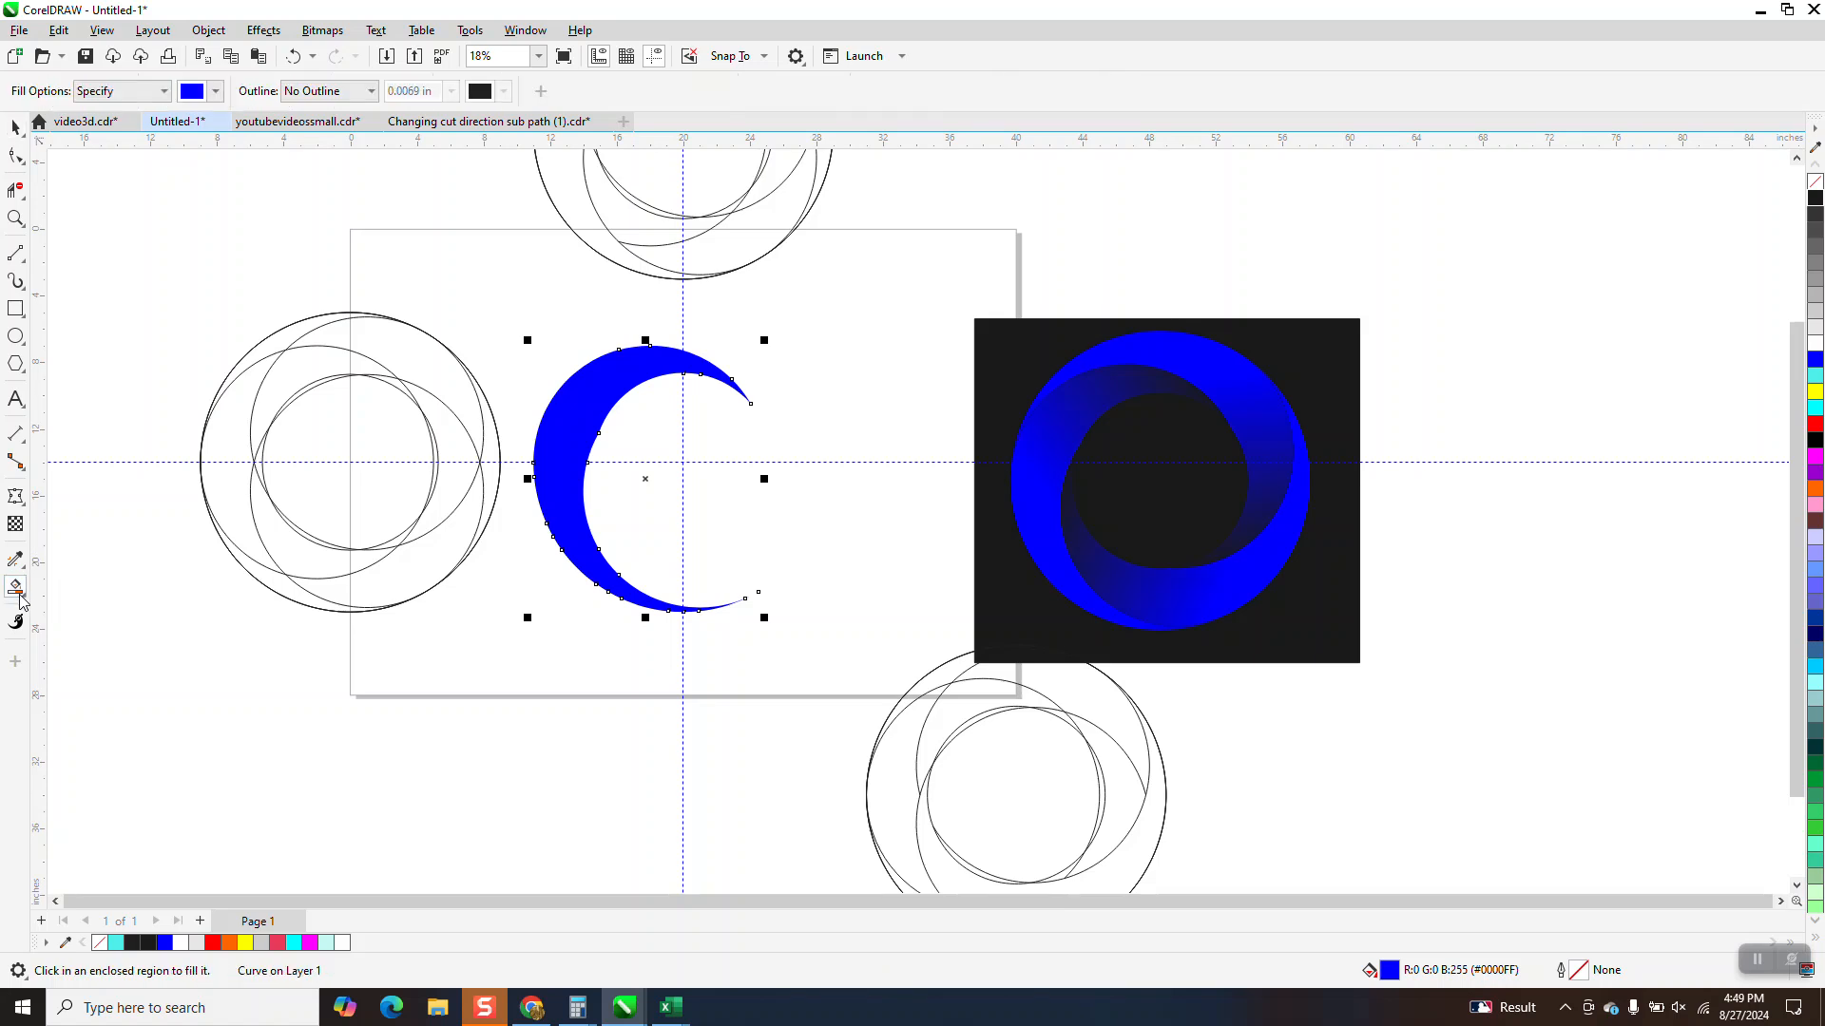
pyautogui.click(19, 597)
pyautogui.click(62, 589)
pyautogui.moveTo(561, 449); pyautogui.dragTo(754, 339)
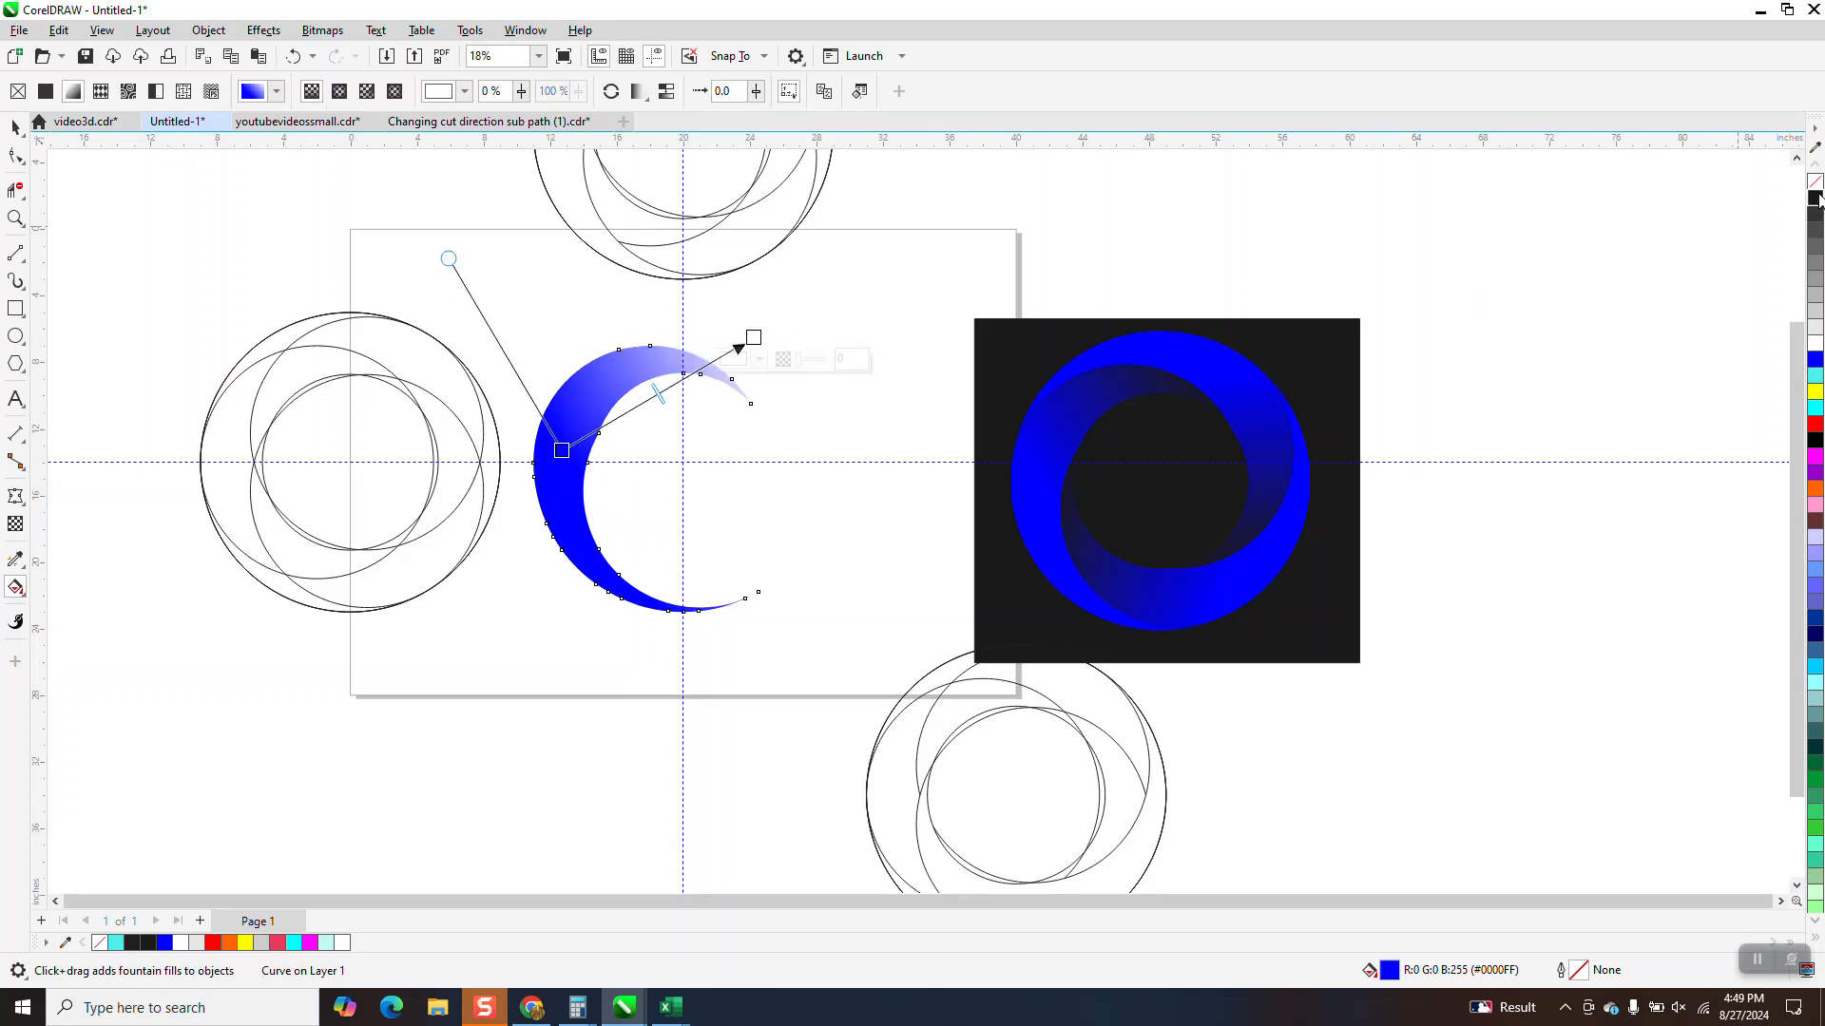
pyautogui.moveTo(750, 324); pyautogui.dragTo(753, 337)
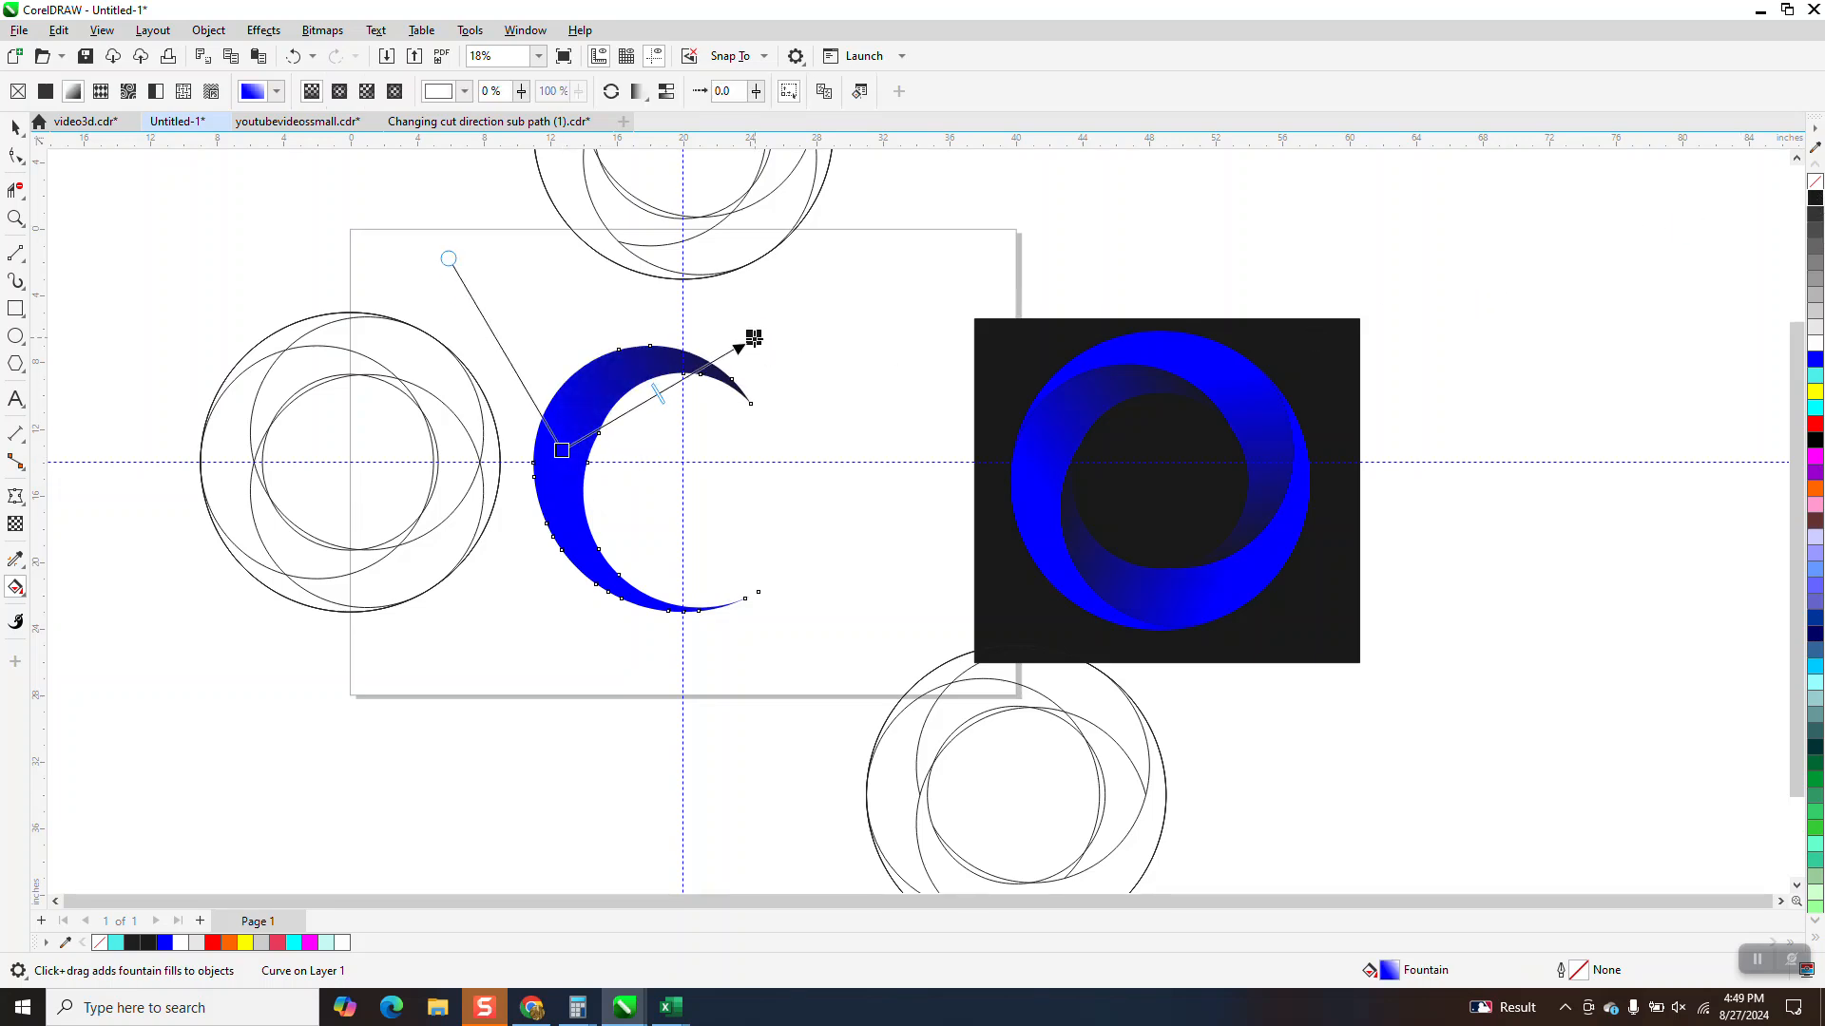
pyautogui.click(13, 126)
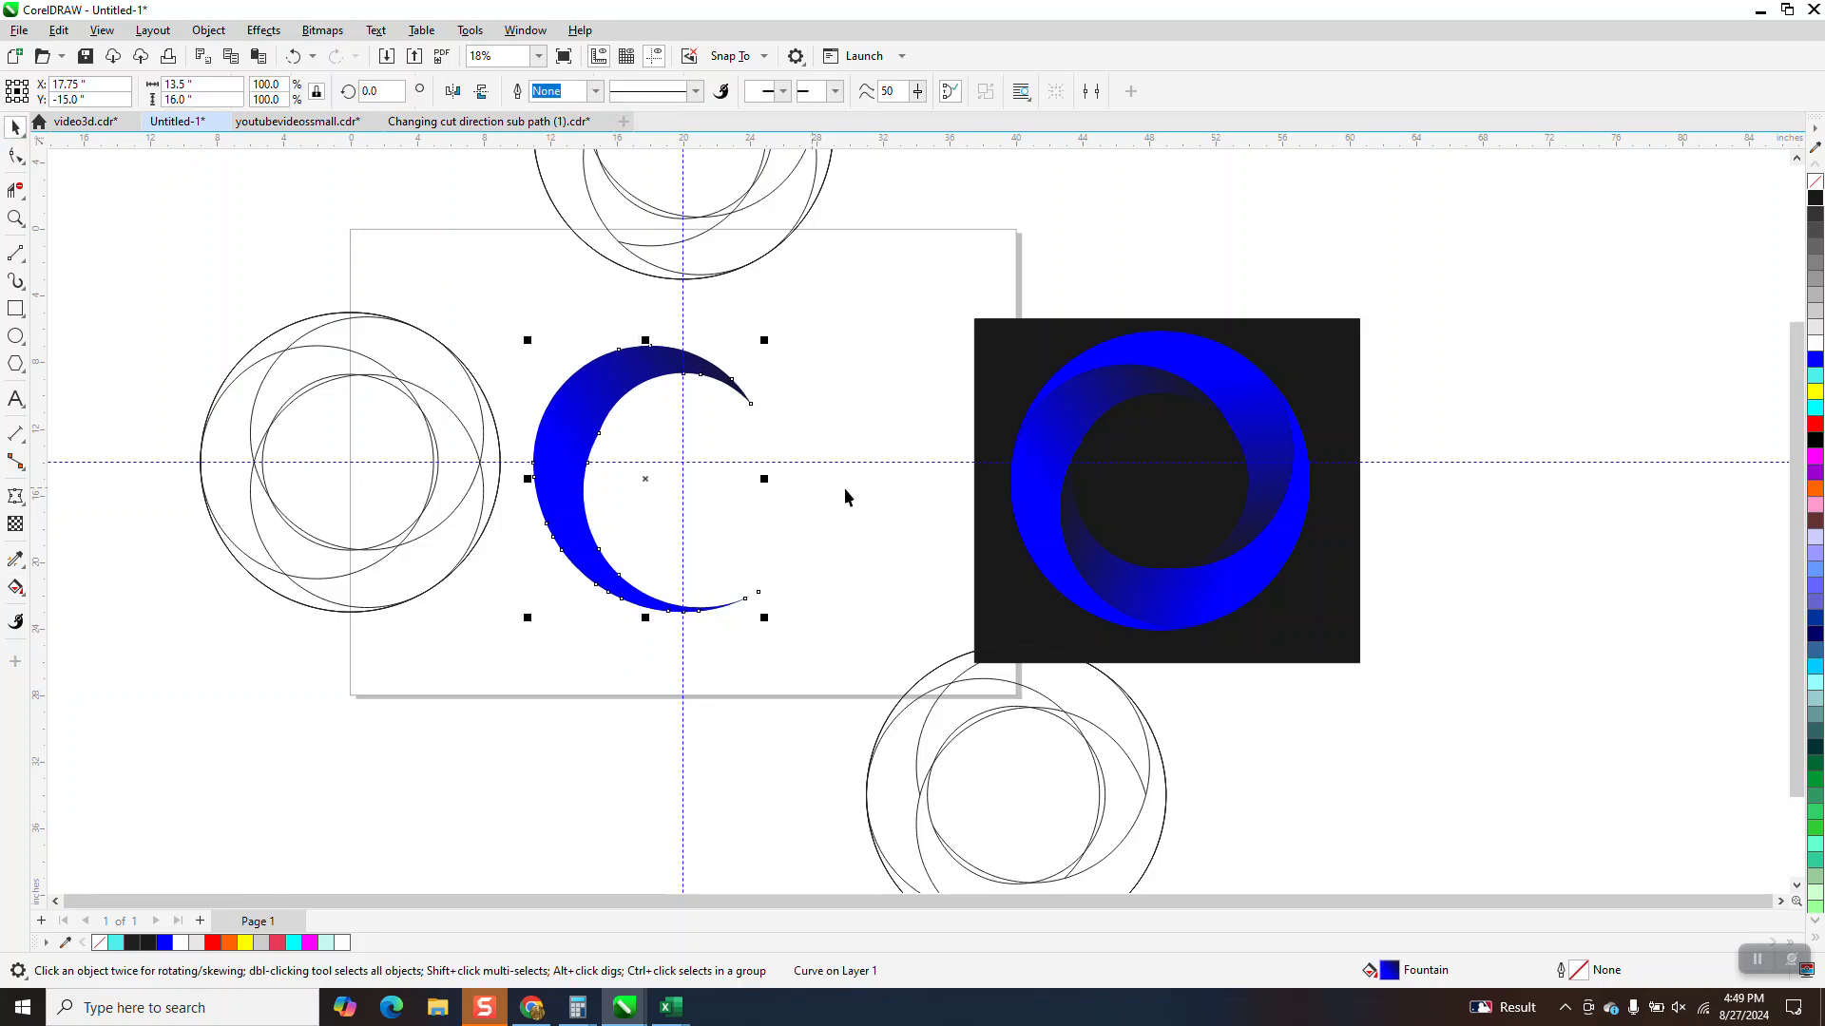
# Step: Move the crescent's rotation centre to the guideline intersection and make two copies, each rotated a further 120 degrees
pyautogui.click(643, 476)
pyautogui.click(570, 431)
pyautogui.click(570, 431)
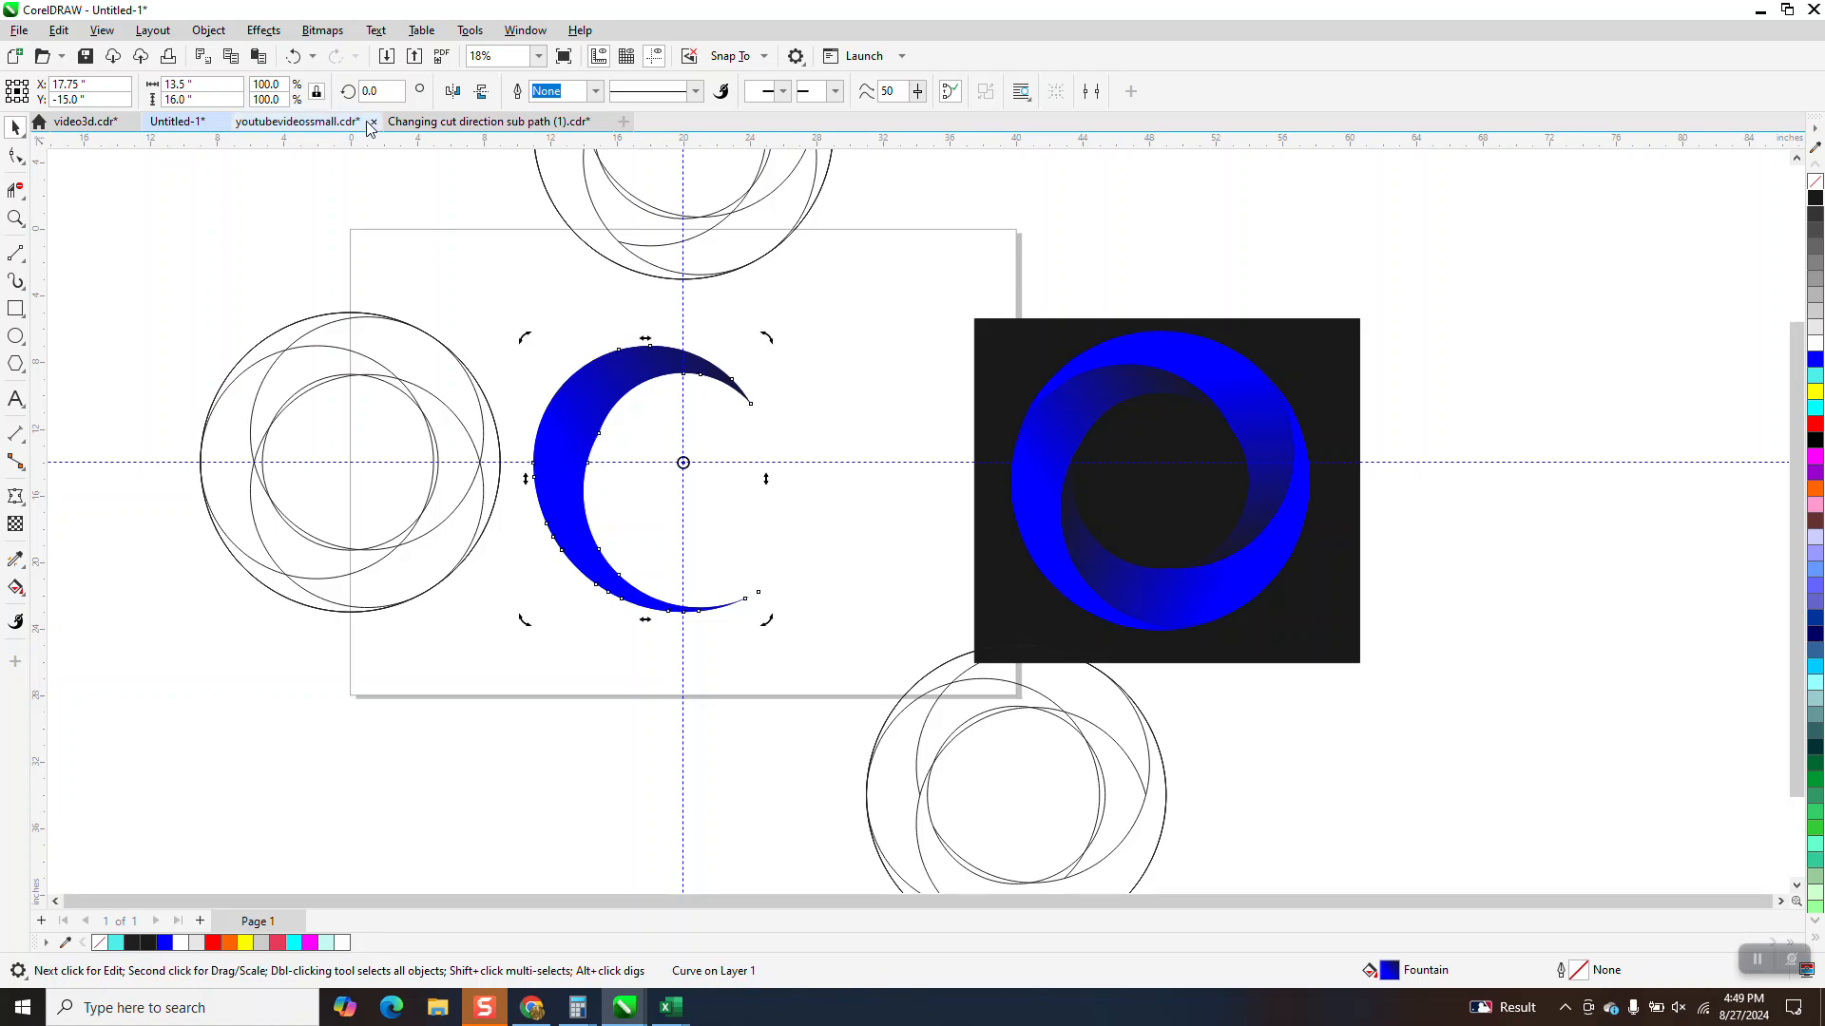
pyautogui.write('120')
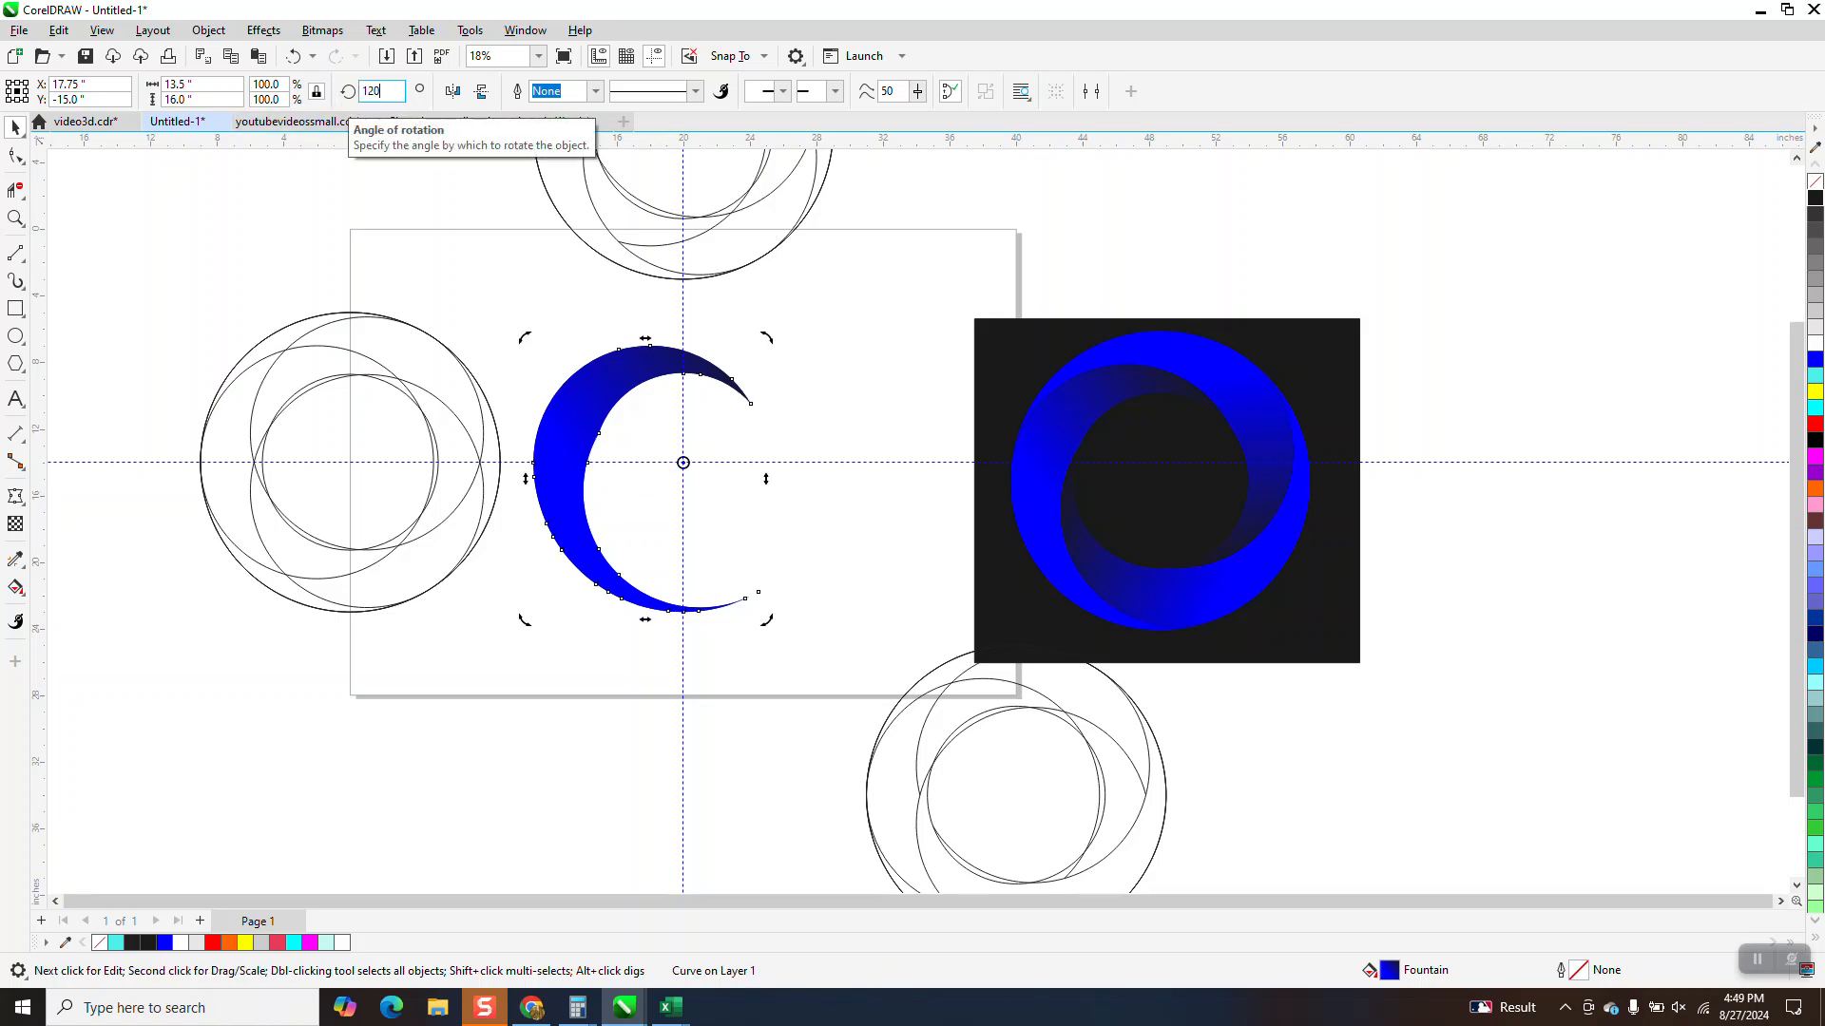
pyautogui.press('Return')
pyautogui.hotkey('ctrl', 'd')
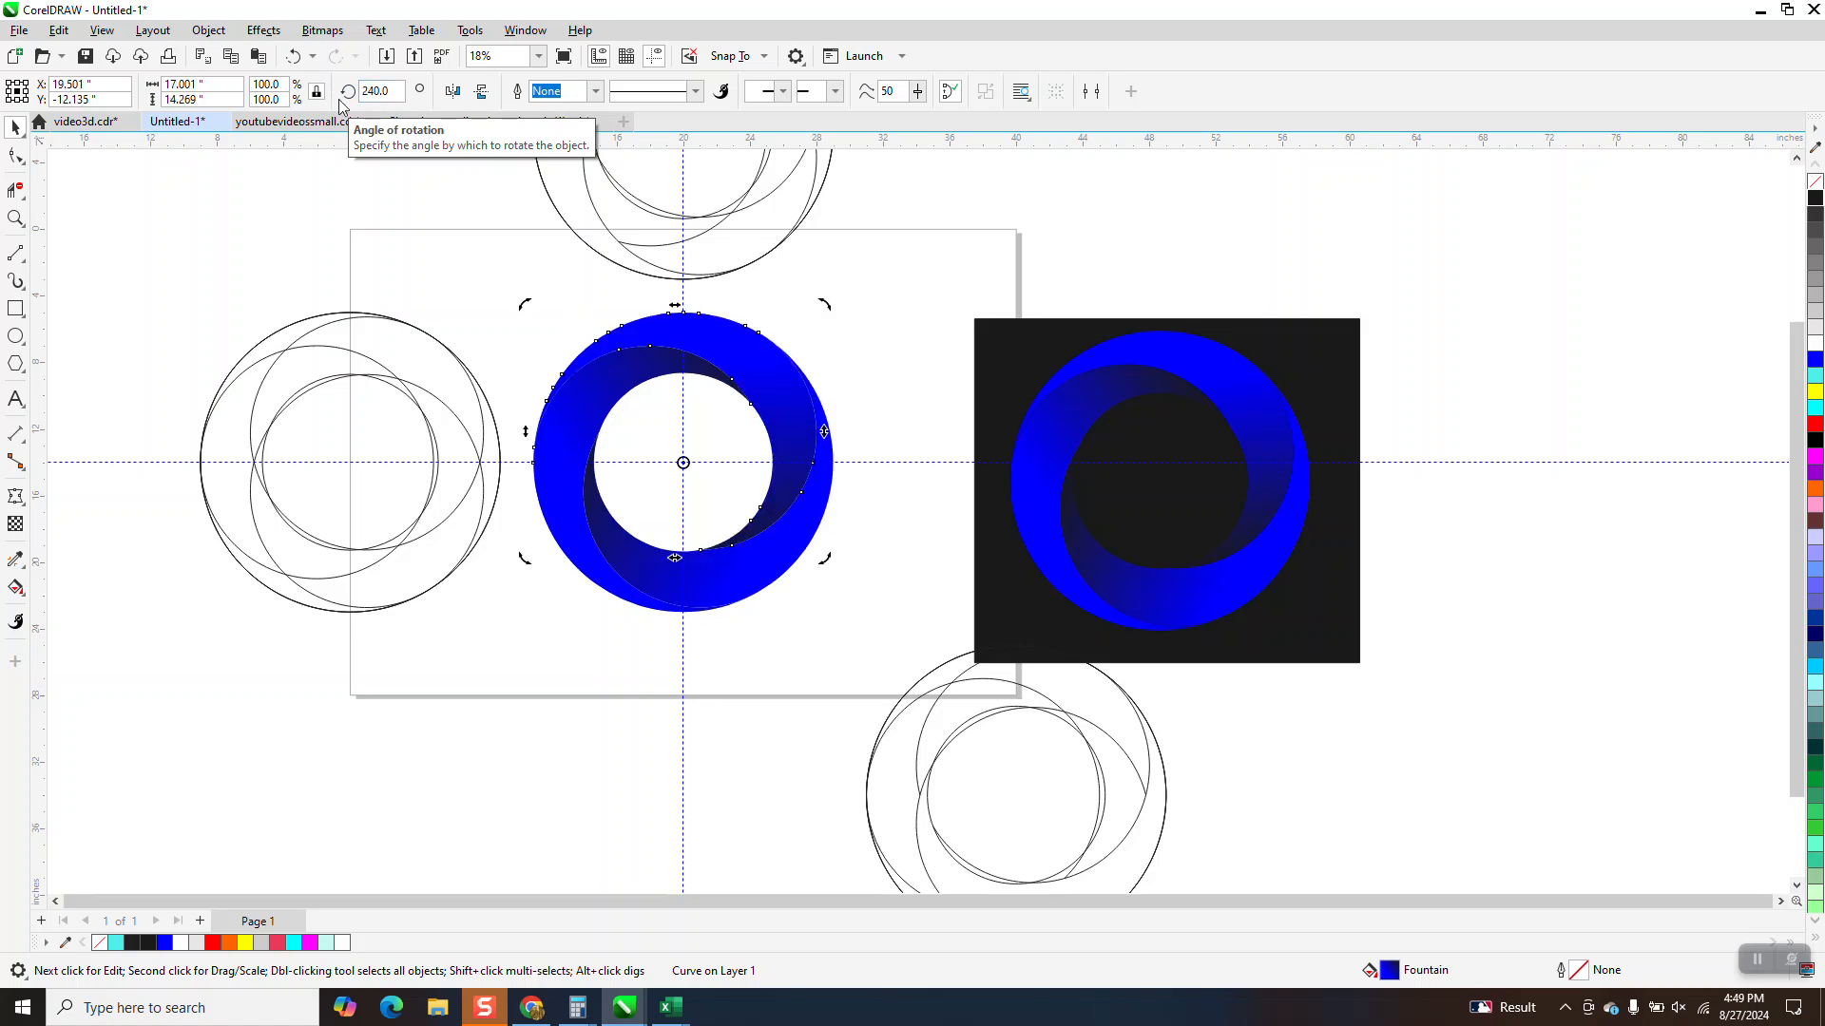
# Step: Change the blue start colour of the last rotated crescent's fountain fill to cyan
pyautogui.click(15, 218)
pyautogui.moveTo(507, 283); pyautogui.dragTo(956, 649)
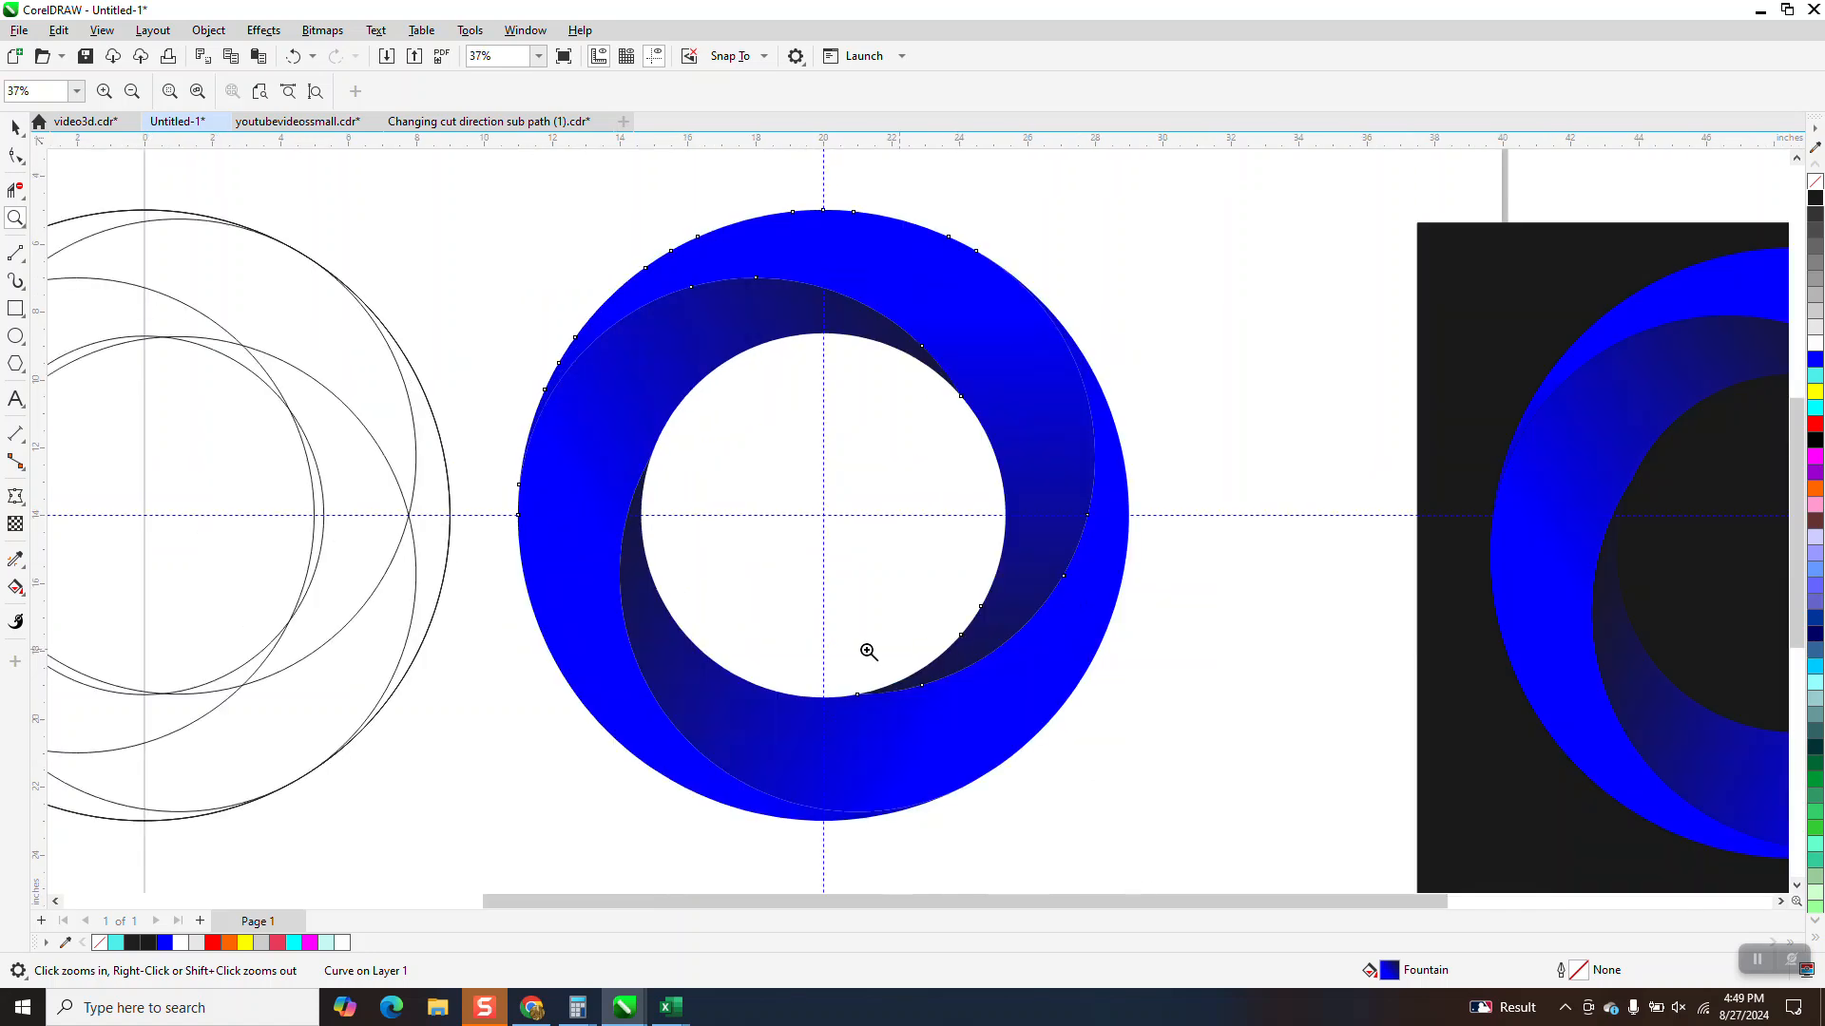
pyautogui.click(16, 127)
pyautogui.press('space')
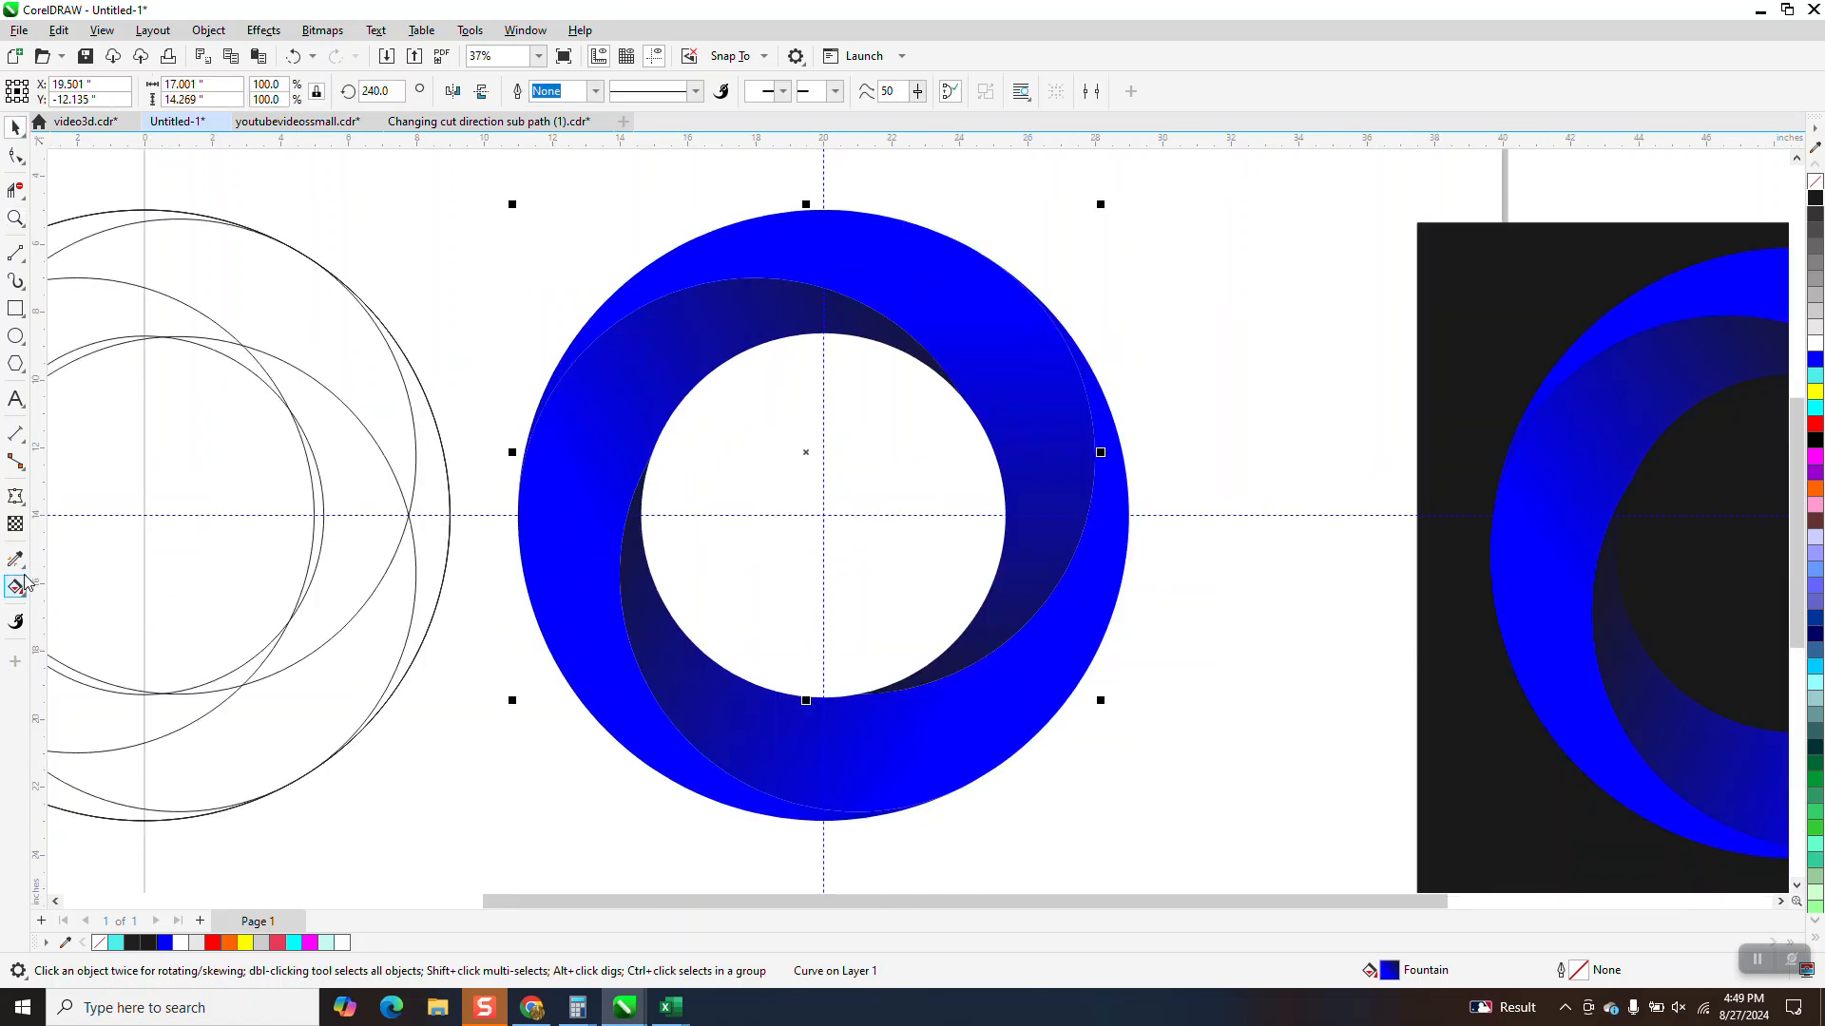
pyautogui.click(16, 587)
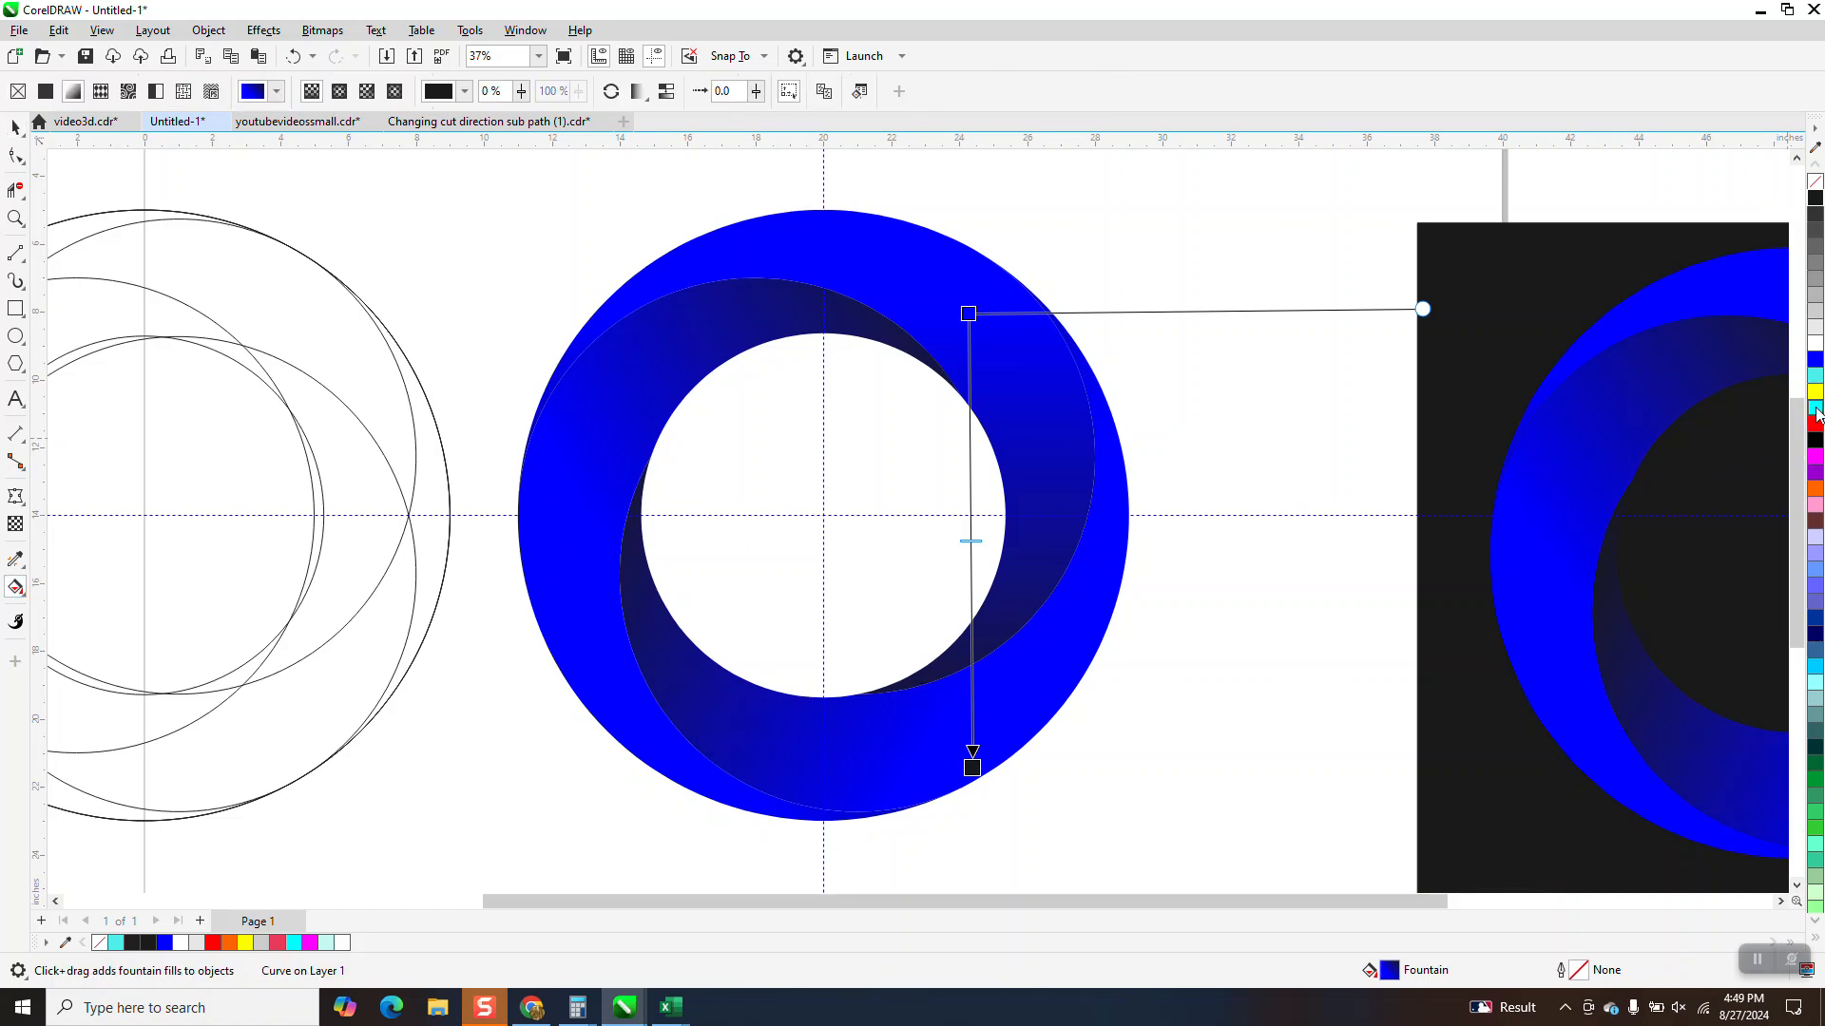
pyautogui.moveTo(1419, 385); pyautogui.dragTo(966, 316)
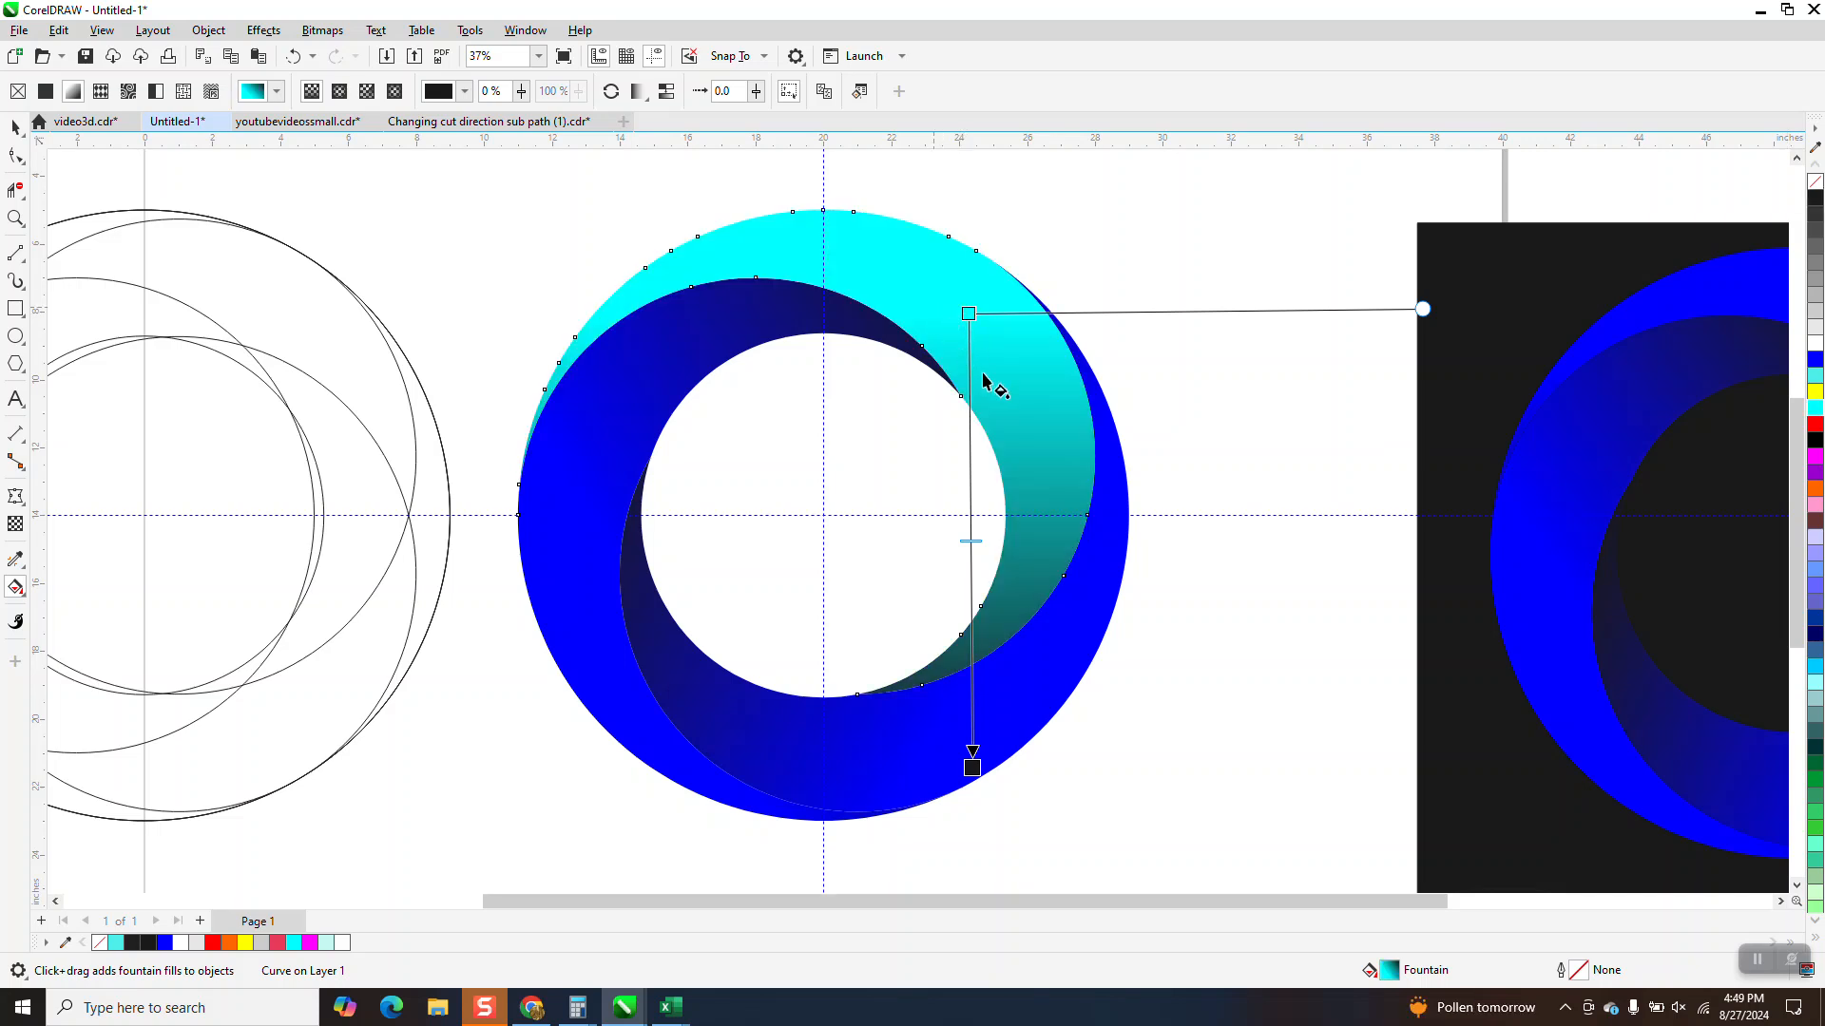
# Step: Change the blue start colour of the lower crescent's fountain fill to purple
pyautogui.click(1006, 728)
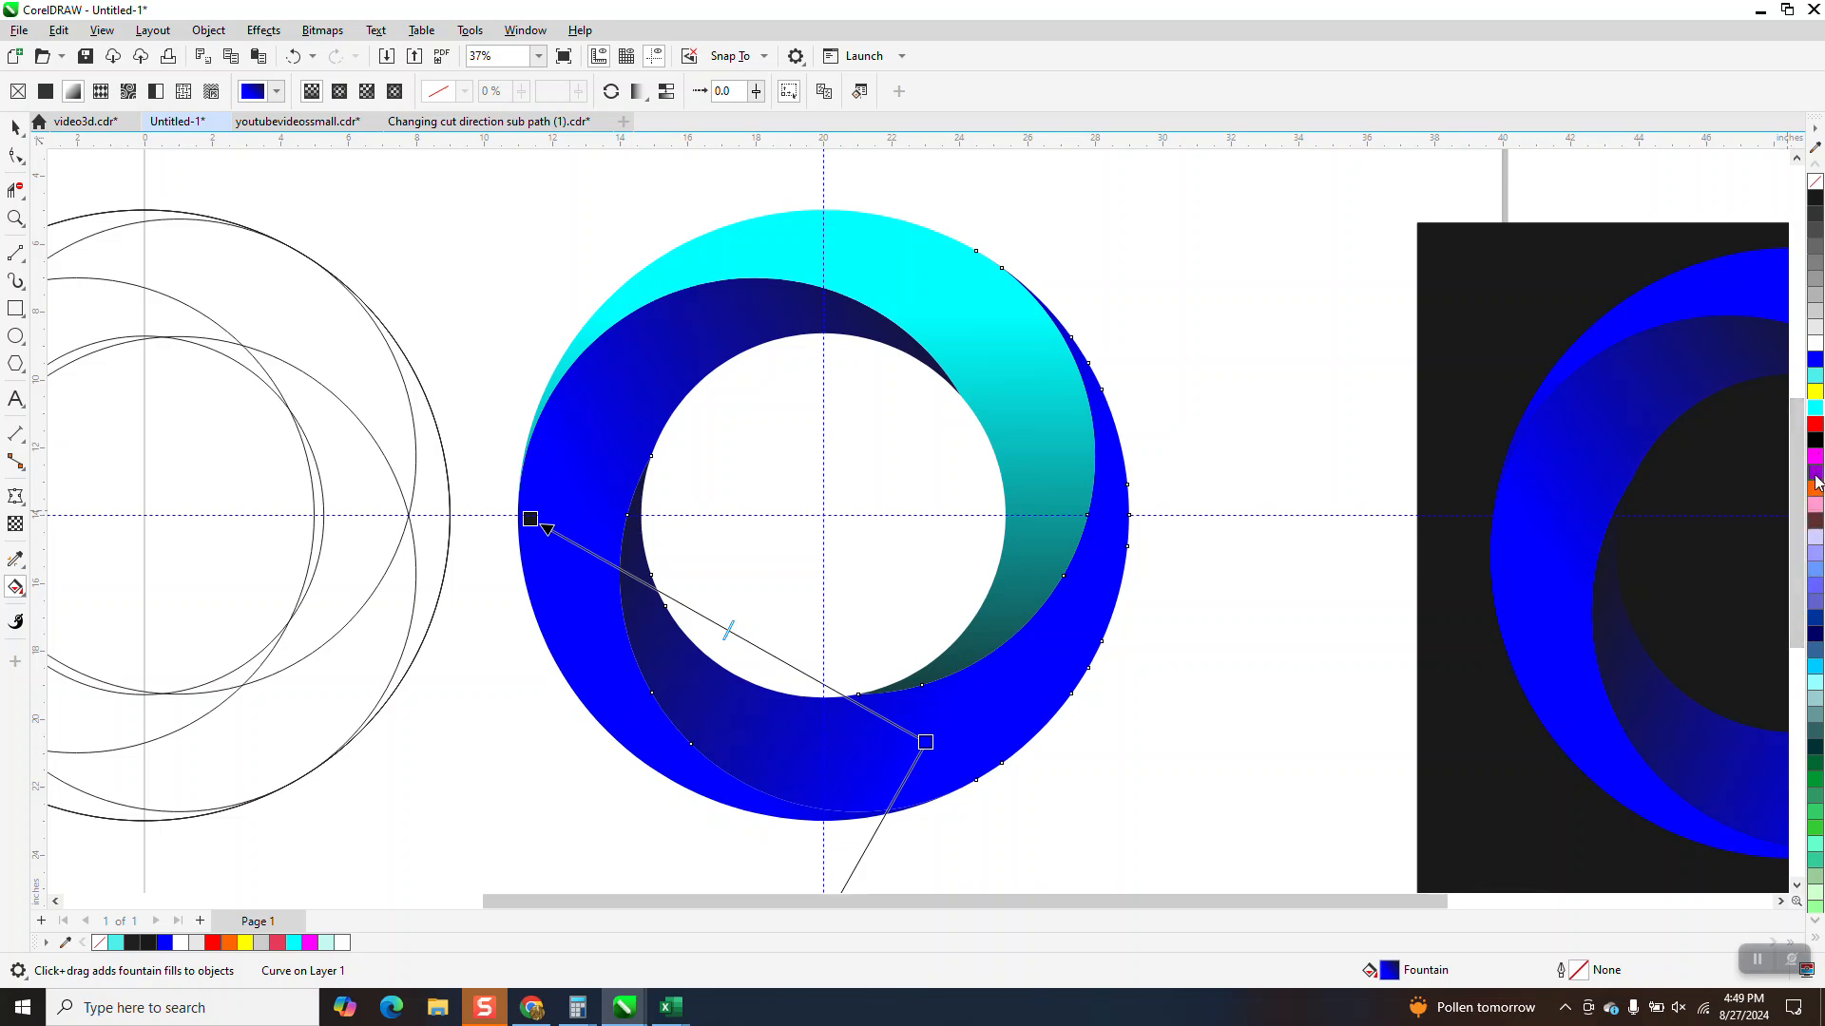
pyautogui.moveTo(1568, 546); pyautogui.dragTo(927, 742)
# Step: Move the dark square from the blue ring on the far side to behind the multicoloured ring, and hide the guidelines
pyautogui.click(15, 127)
pyautogui.scroll(-2, 1140, 640)
pyautogui.press('space')
pyautogui.moveTo(1348, 574); pyautogui.dragTo(663, 509)
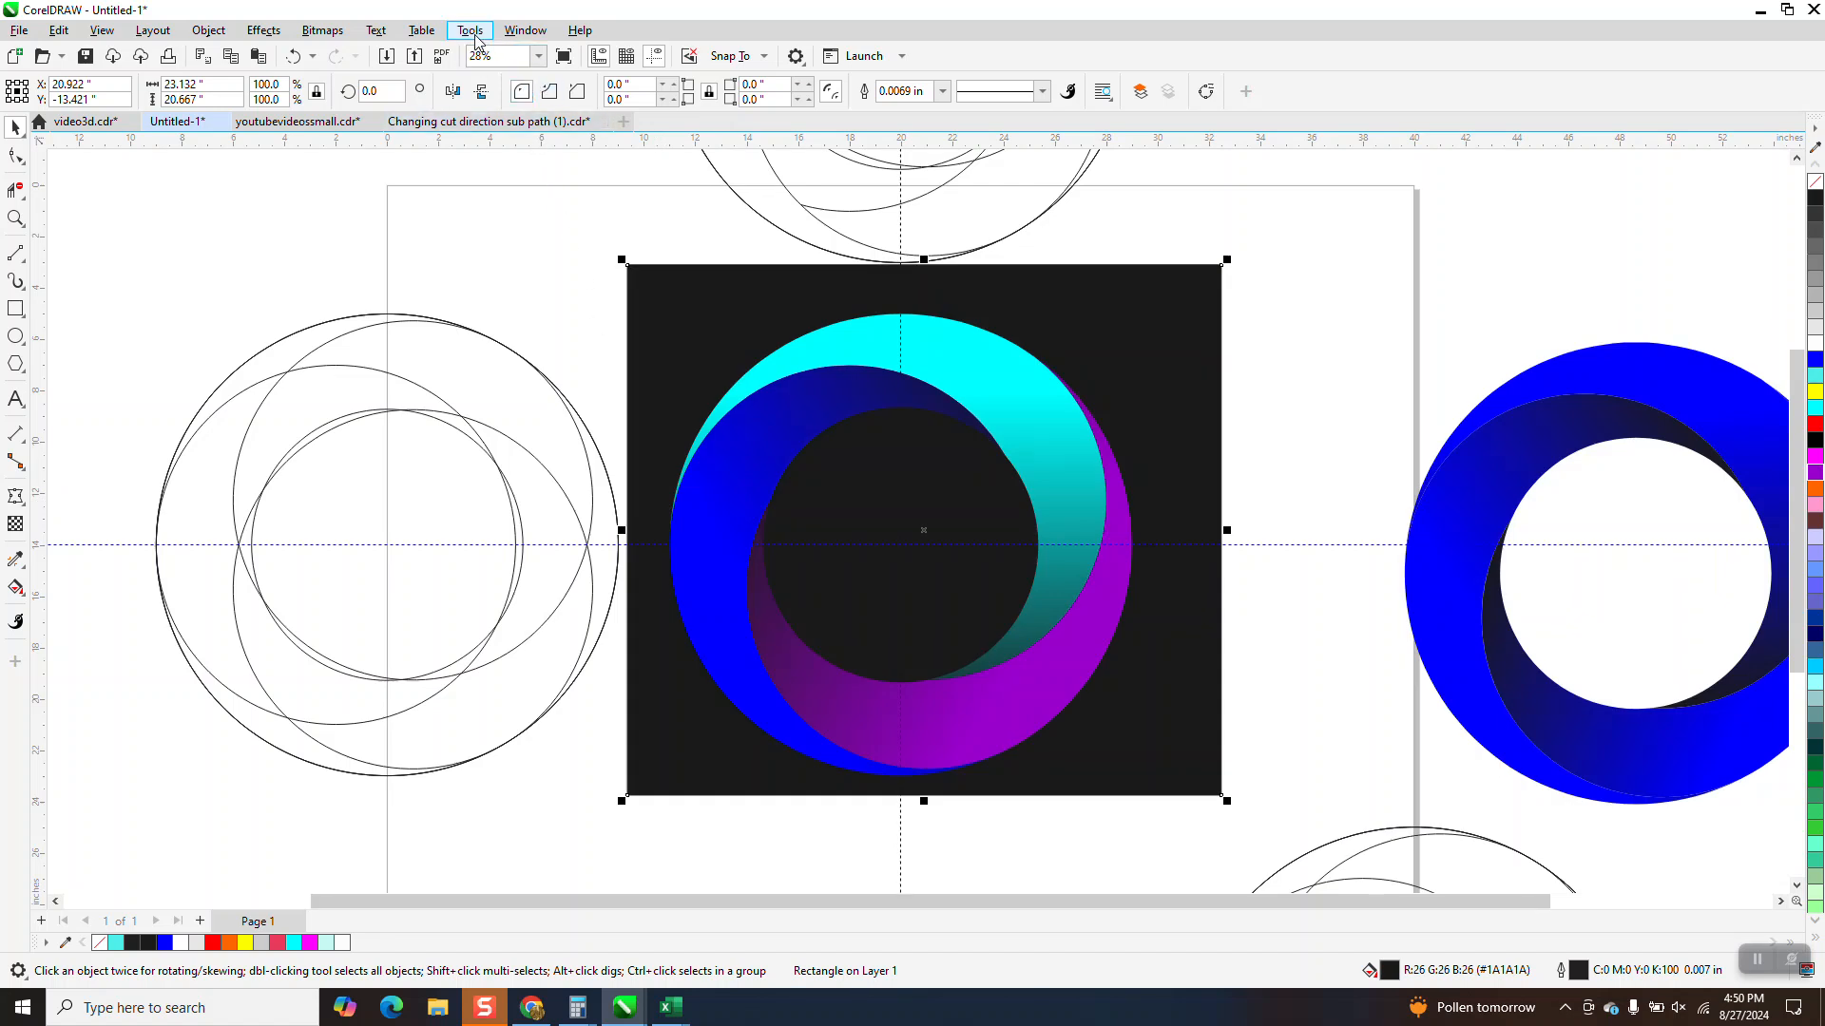
pyautogui.click(657, 58)
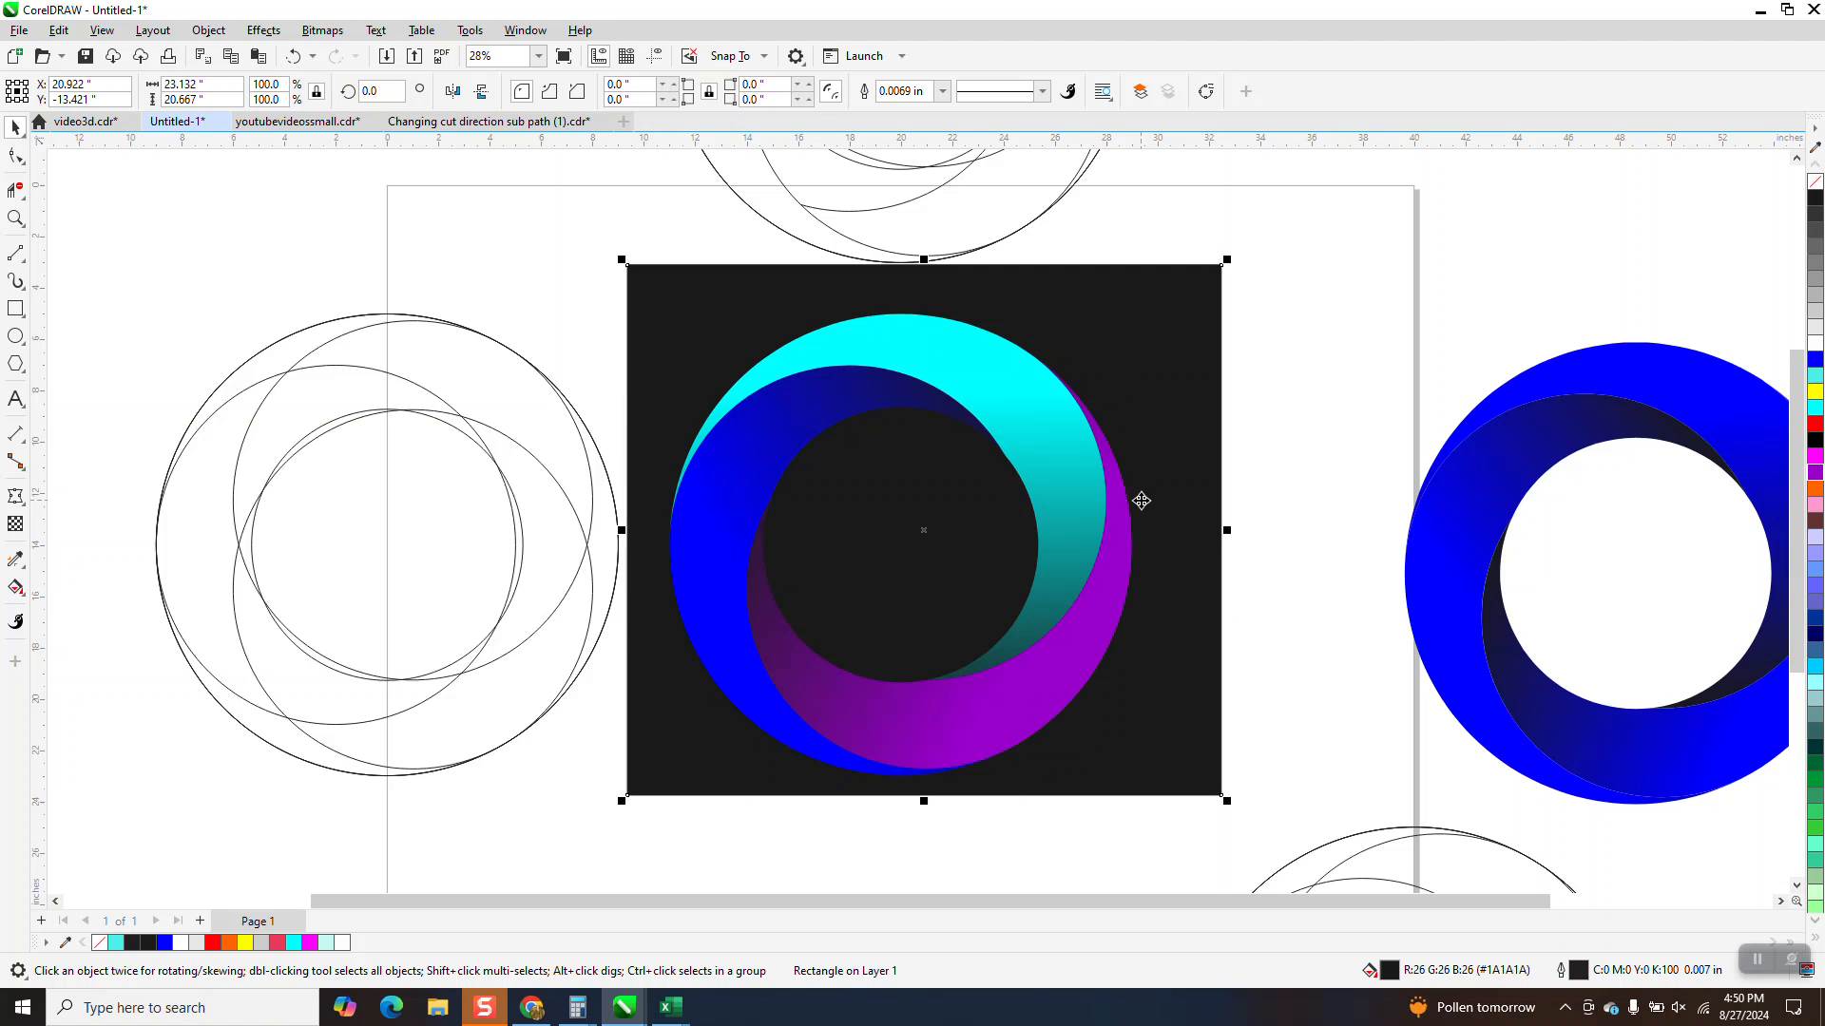
# Step: Change the cyan start colour of the upper crescent's fountain fill to yellow
pyautogui.scroll(-1, 1074, 513)
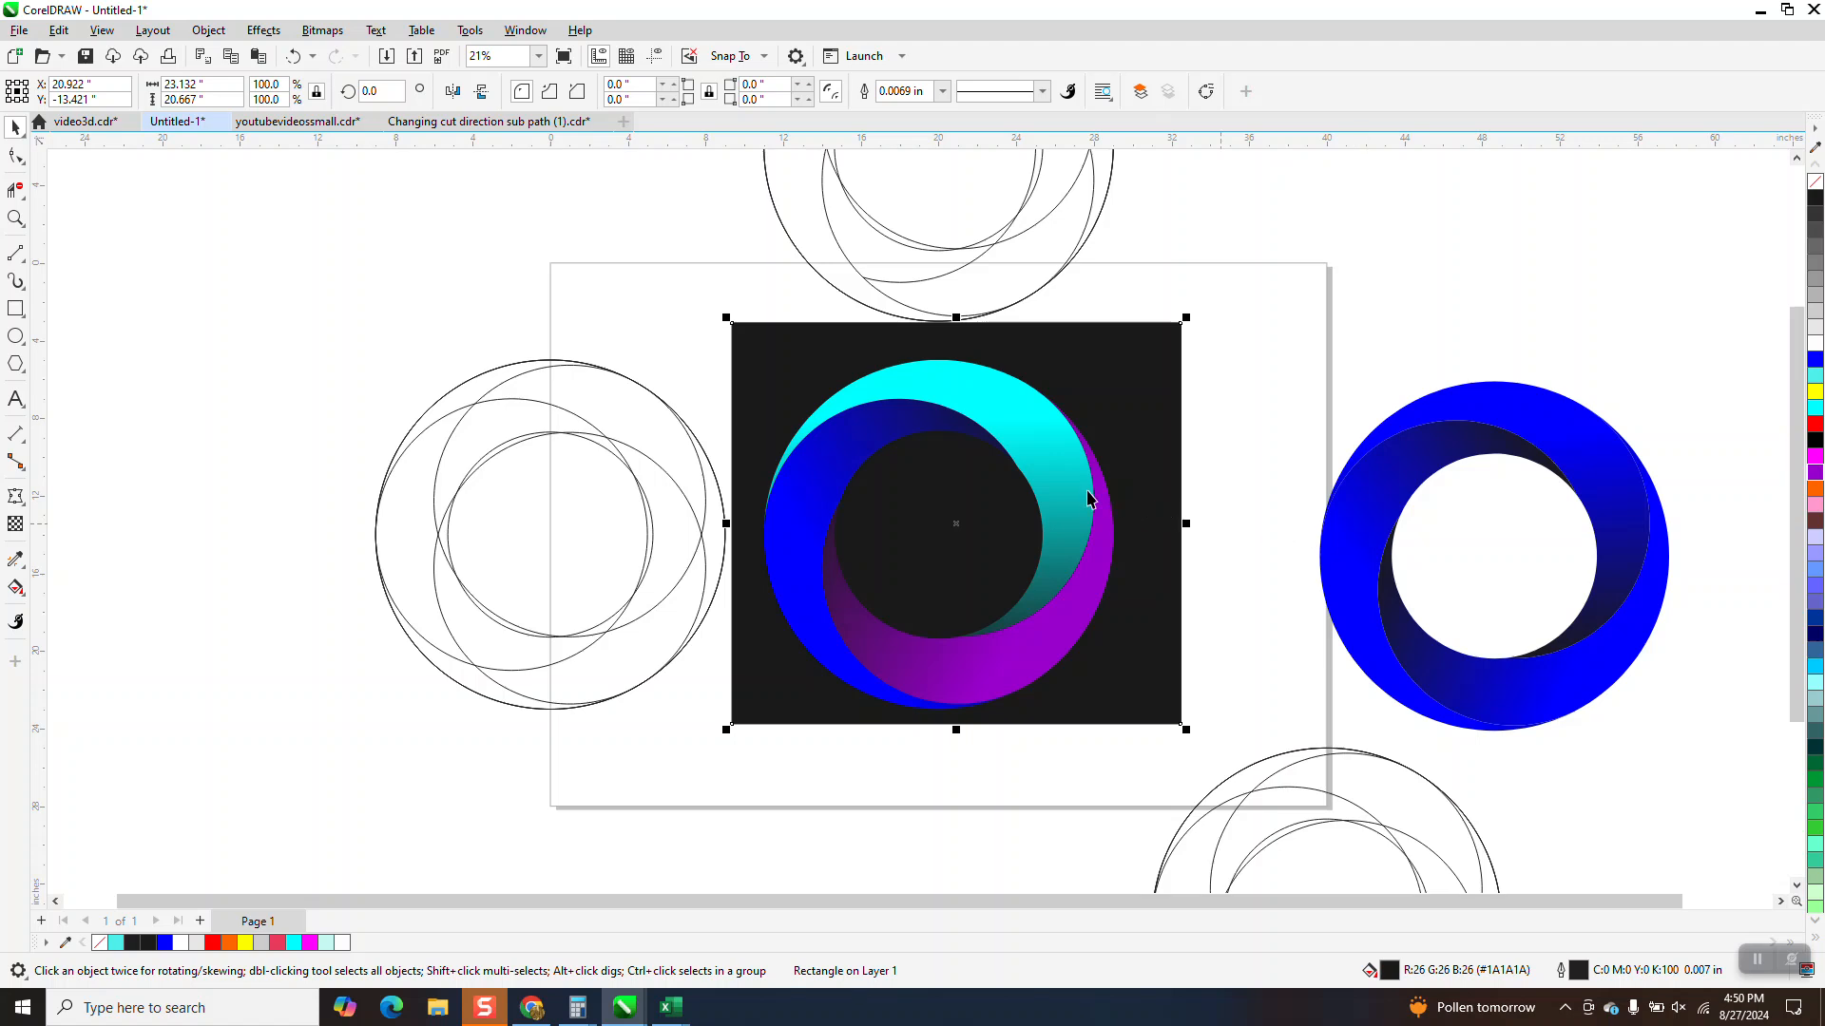
pyautogui.click(1055, 442)
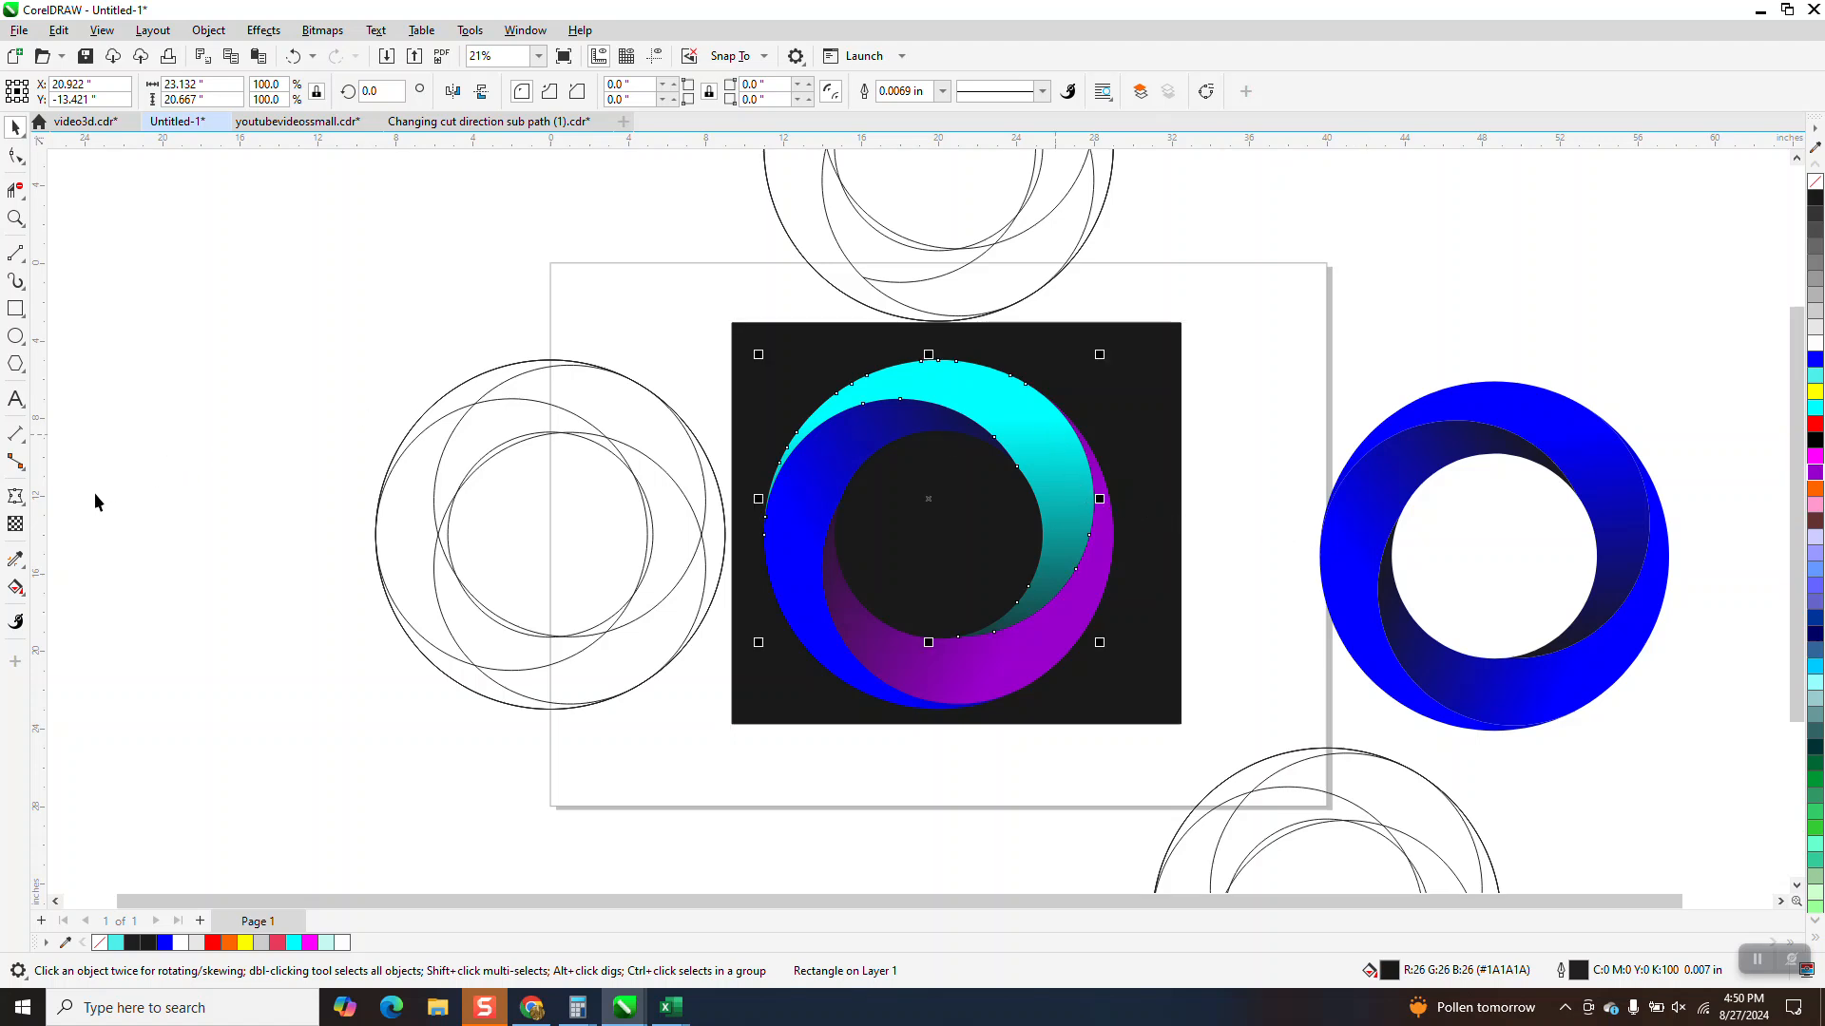
pyautogui.click(15, 587)
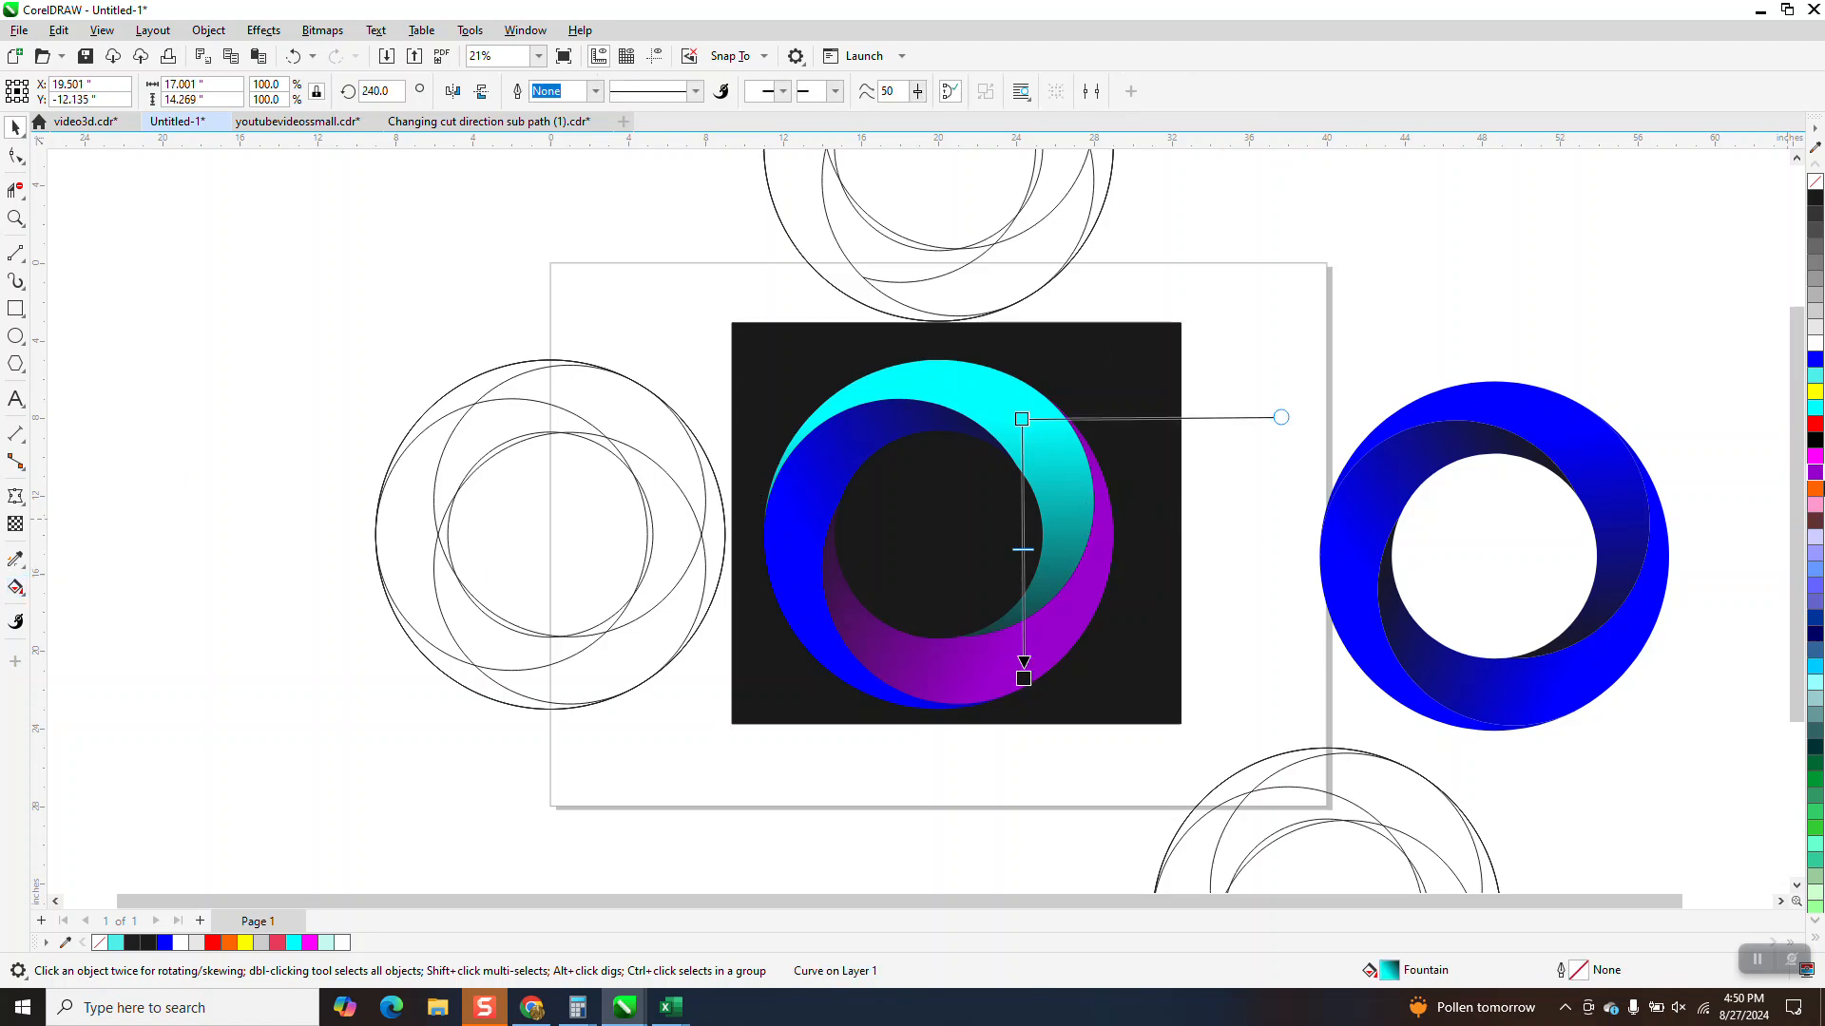
pyautogui.moveTo(1815, 399); pyautogui.dragTo(1019, 418)
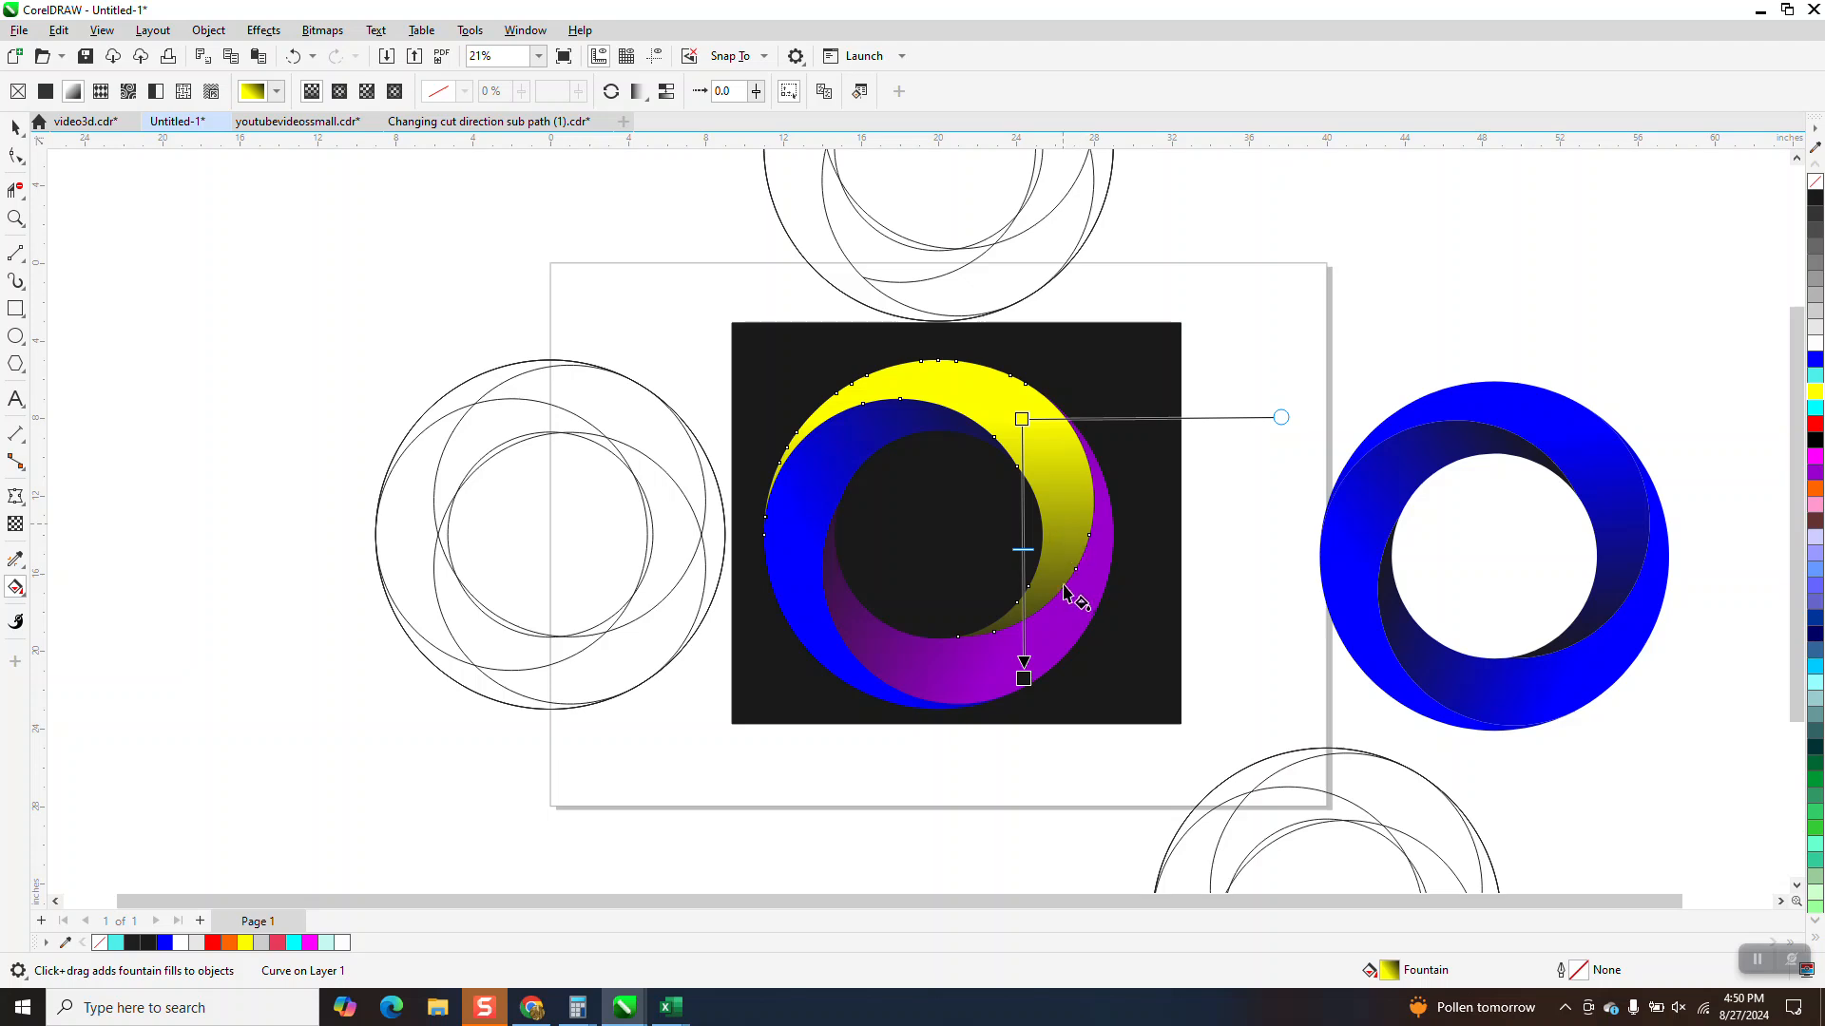
# Step: Try to shift the black end of the yellow crescent's fountain fill upward to shorten the gradient
pyautogui.moveTo(1029, 686); pyautogui.dragTo(1046, 604)
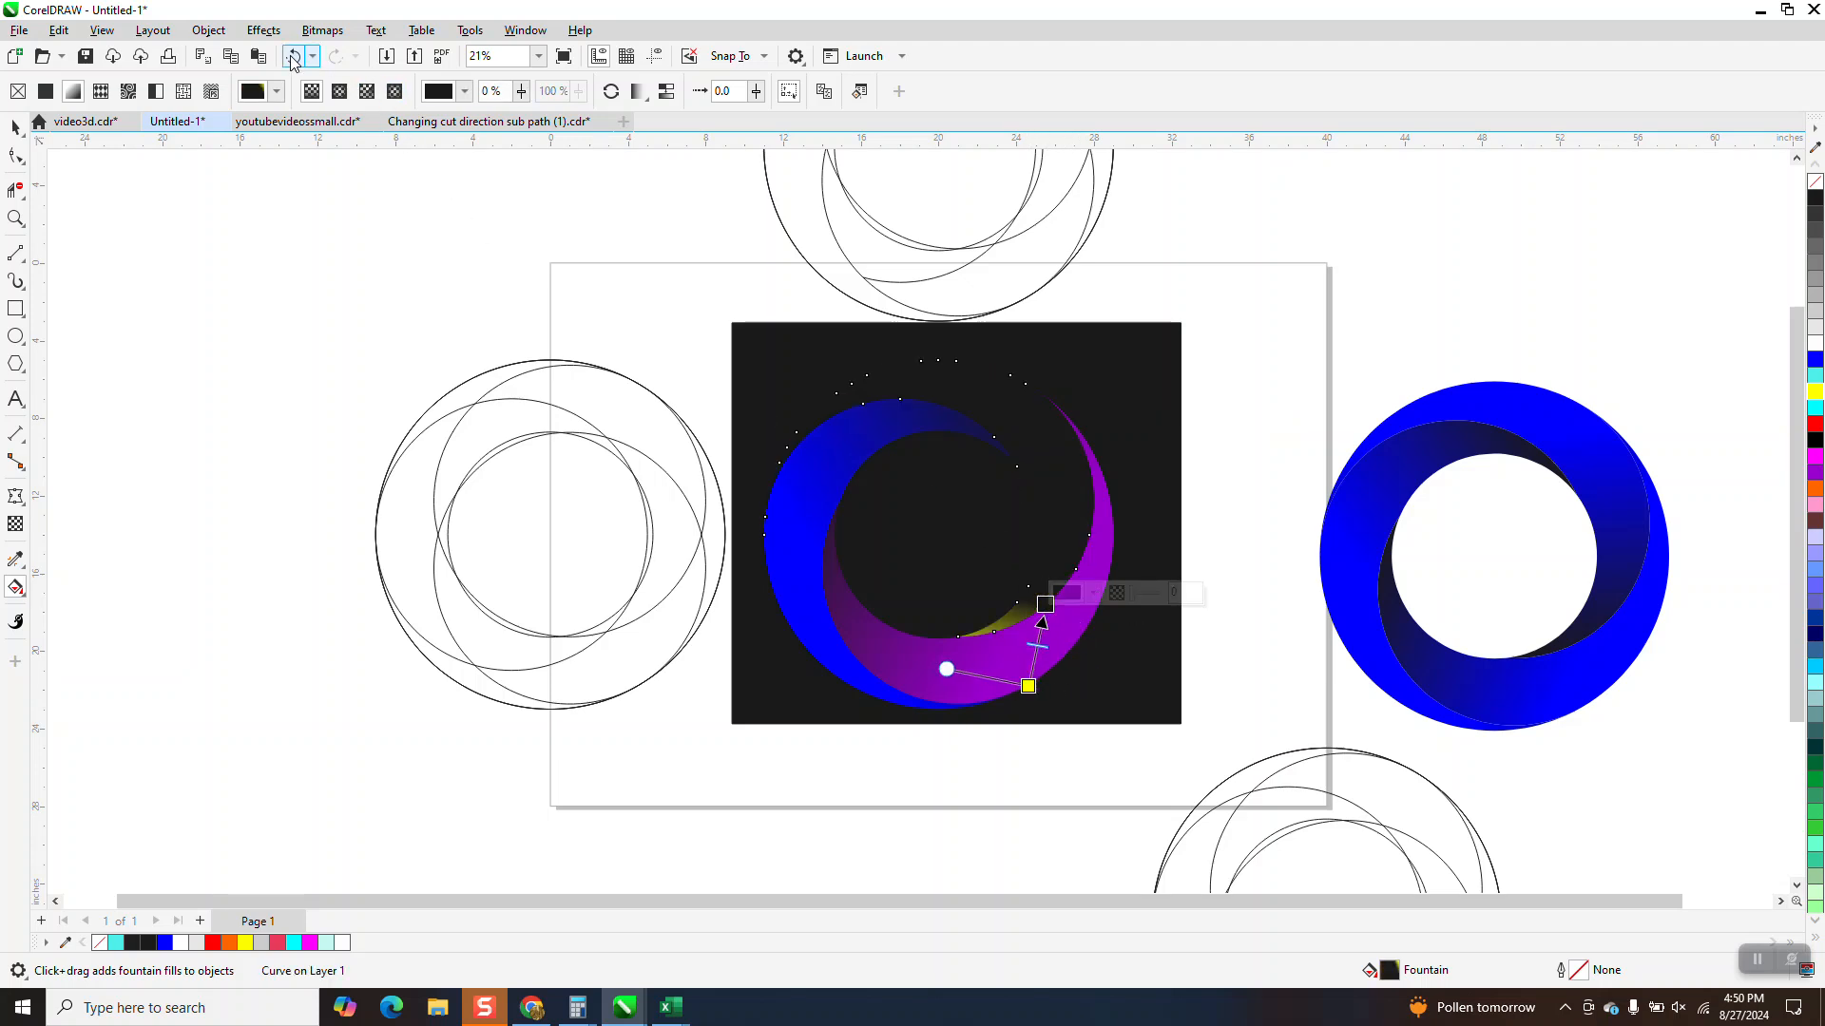